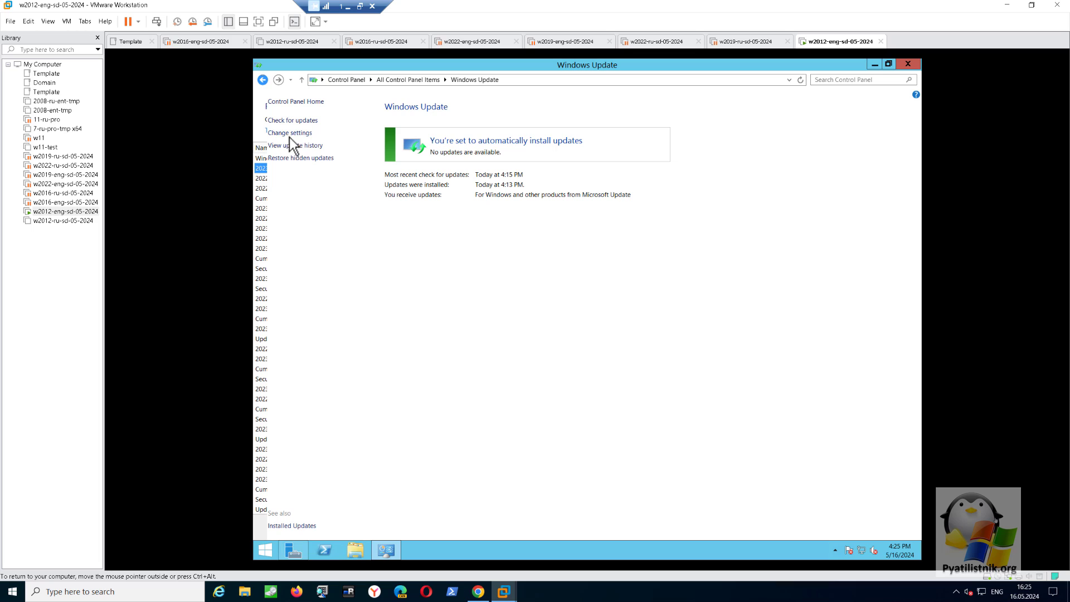
Check the Windows Server 2012 R2 virtual machine for updates and peek at its desktop to view the OS edition.
{"action": "left_click", "coordinate": [287, 121]}
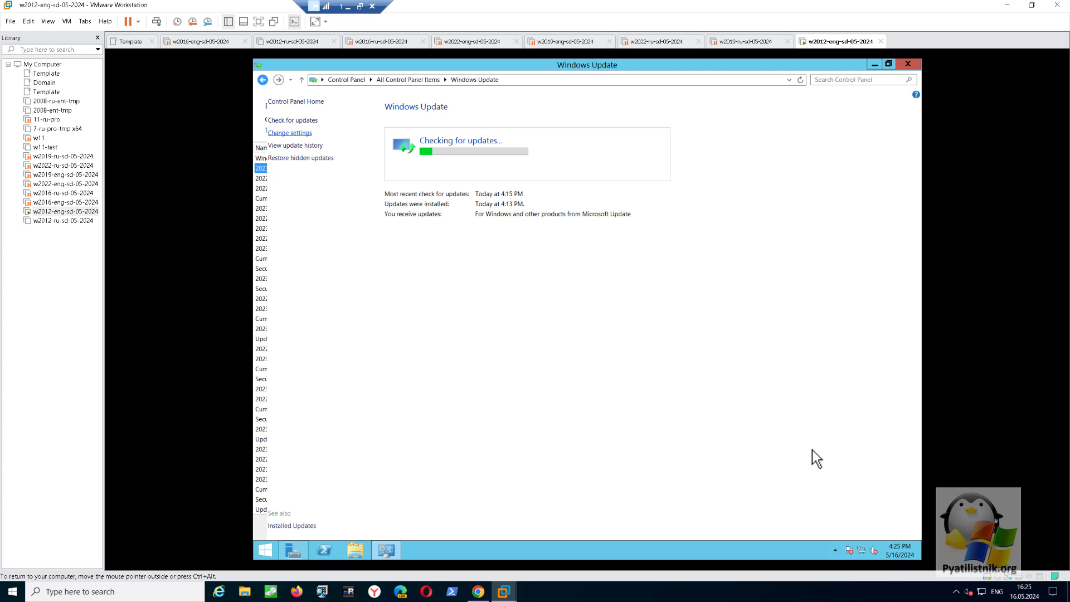
{"action": "left_click", "coordinate": [921, 548]}
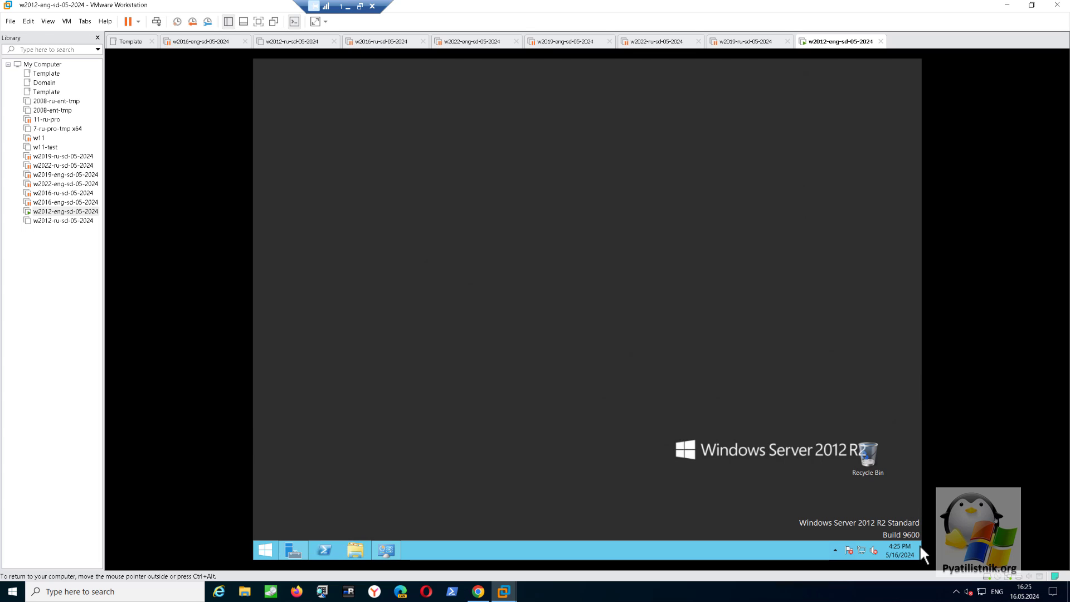
{"action": "left_click", "coordinate": [920, 549]}
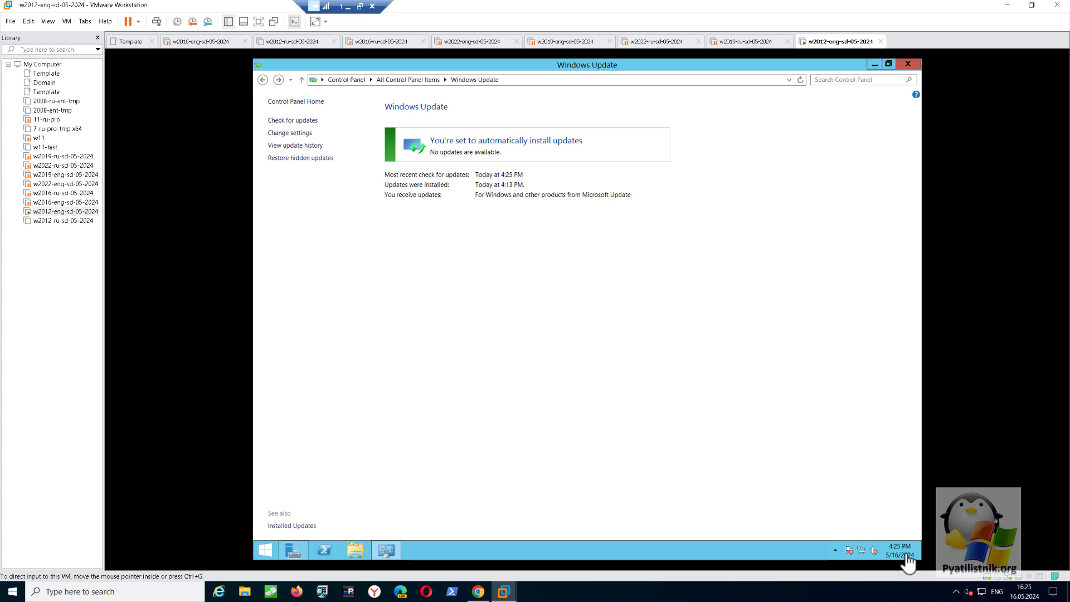
Switch to the Microsoft Update Catalog in Chrome and search for KB5037021.
{"action": "left_click", "coordinate": [478, 592]}
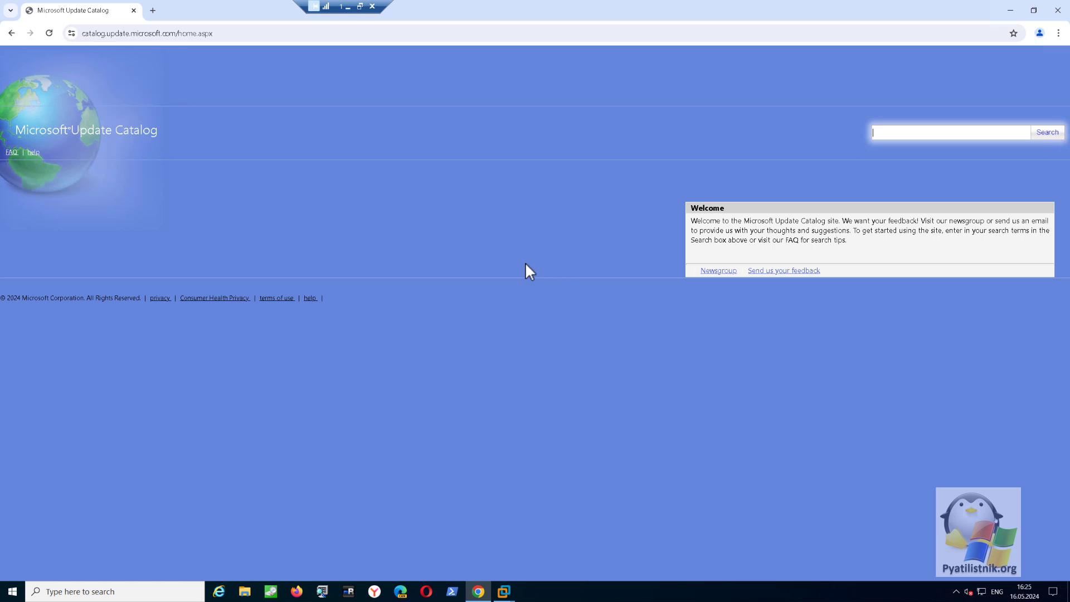
{"action": "left_click", "coordinate": [99, 33]}
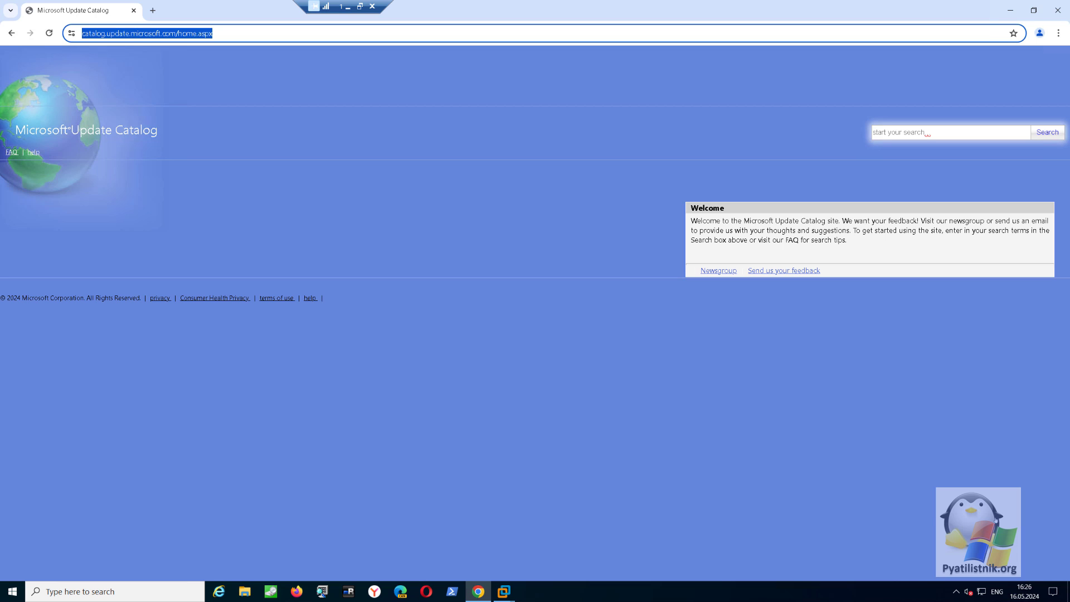
{"action": "left_click", "coordinate": [931, 131]}
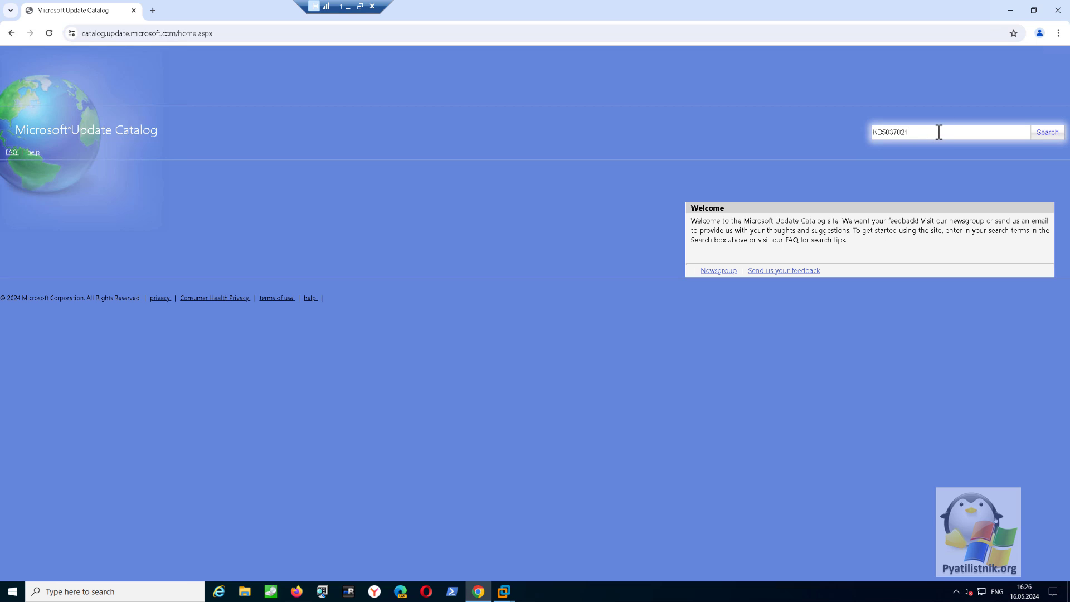
{"action": "left_click", "coordinate": [1047, 134]}
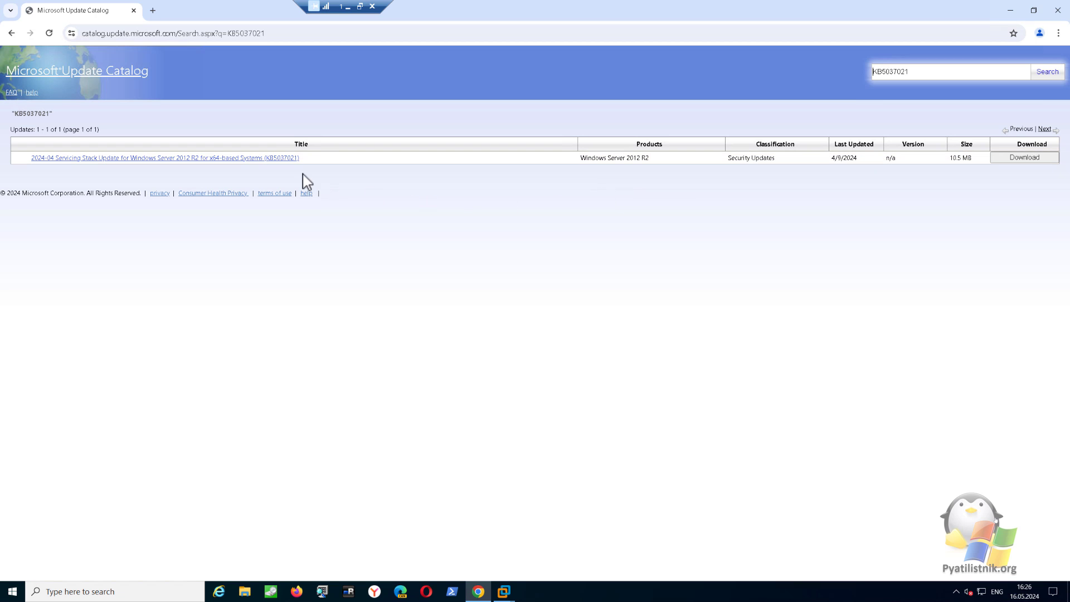
Examine the overview and package details of the 2024-04 Servicing Stack Update (KB5037021), then close its details window.
{"action": "left_click", "coordinate": [288, 162]}
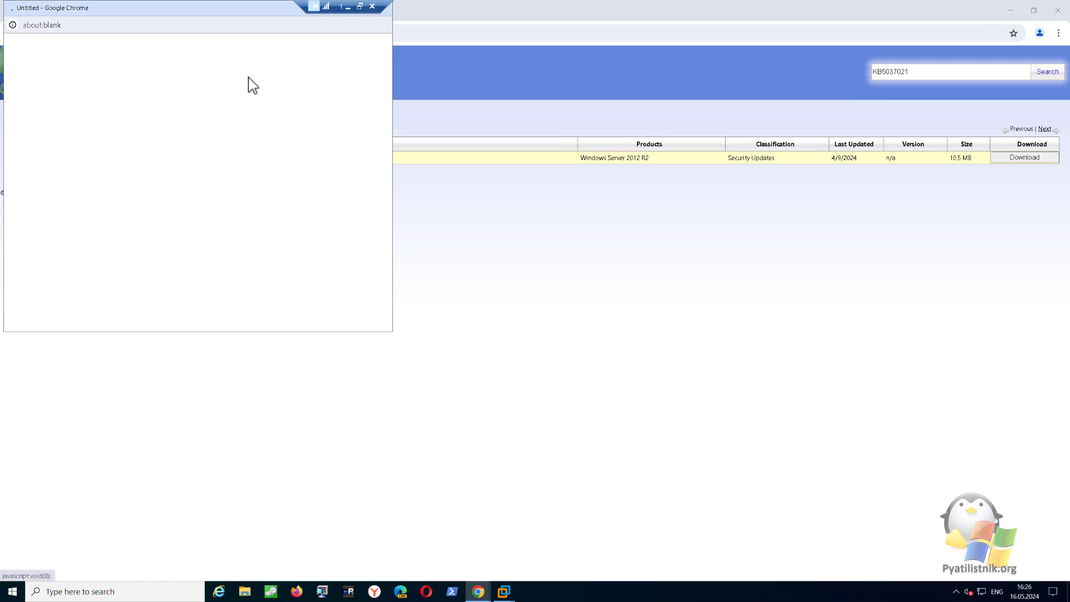
{"action": "left_click_drag", "start_coordinate": [225, 14], "coordinate": [522, 149]}
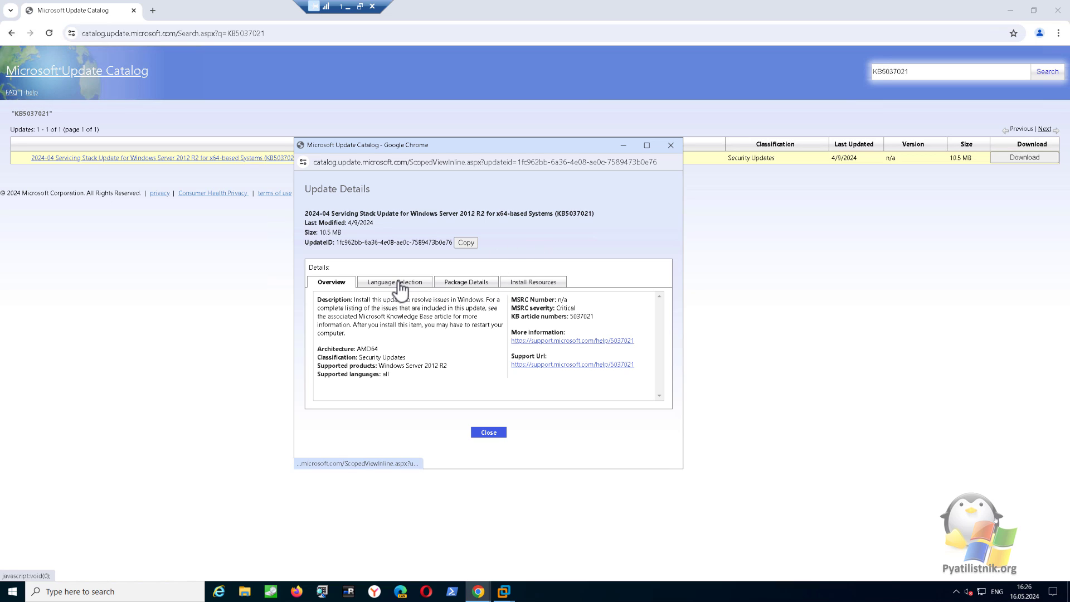
{"action": "left_click", "coordinate": [467, 282]}
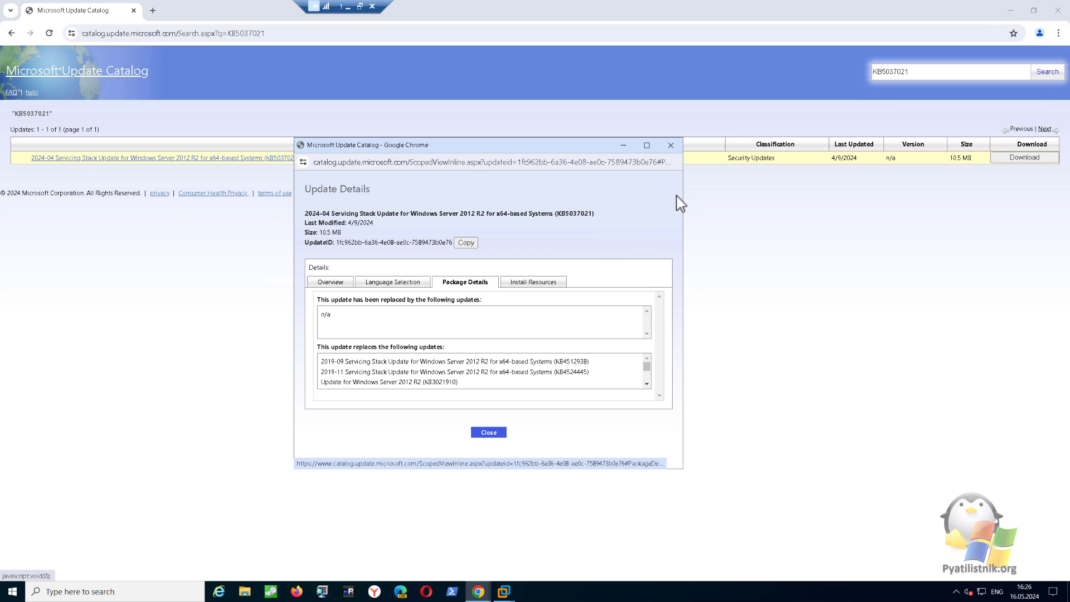
{"action": "left_click", "coordinate": [671, 145]}
View the download link of the KB5037021 servicing stack update and close the download window.
{"action": "left_click", "coordinate": [1020, 159]}
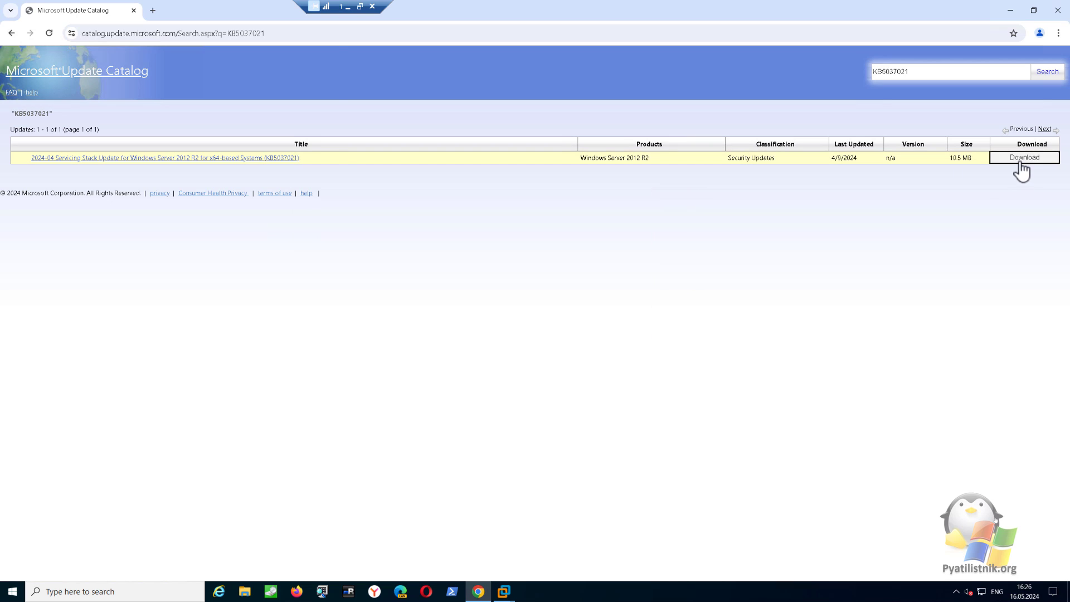
{"action": "left_click_drag", "start_coordinate": [266, 12], "coordinate": [507, 149]}
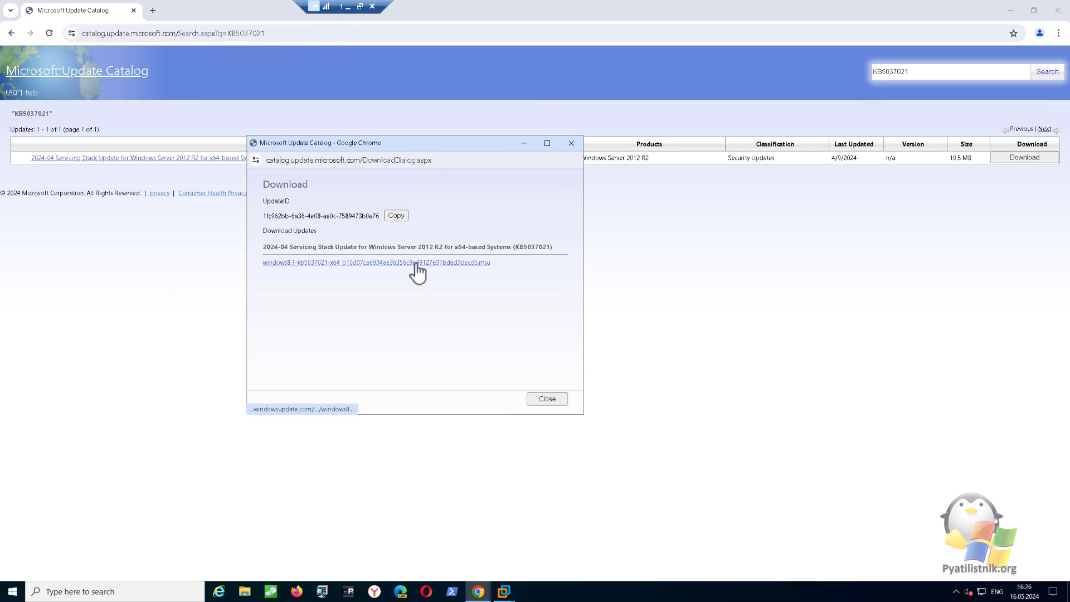
{"action": "left_click", "coordinate": [573, 144]}
Search the update catalog for KB5017220.
{"action": "left_click", "coordinate": [1020, 72]}
{"action": "key", "text": "ctrl+a"}
{"action": "type", "text": "KB5017220"}
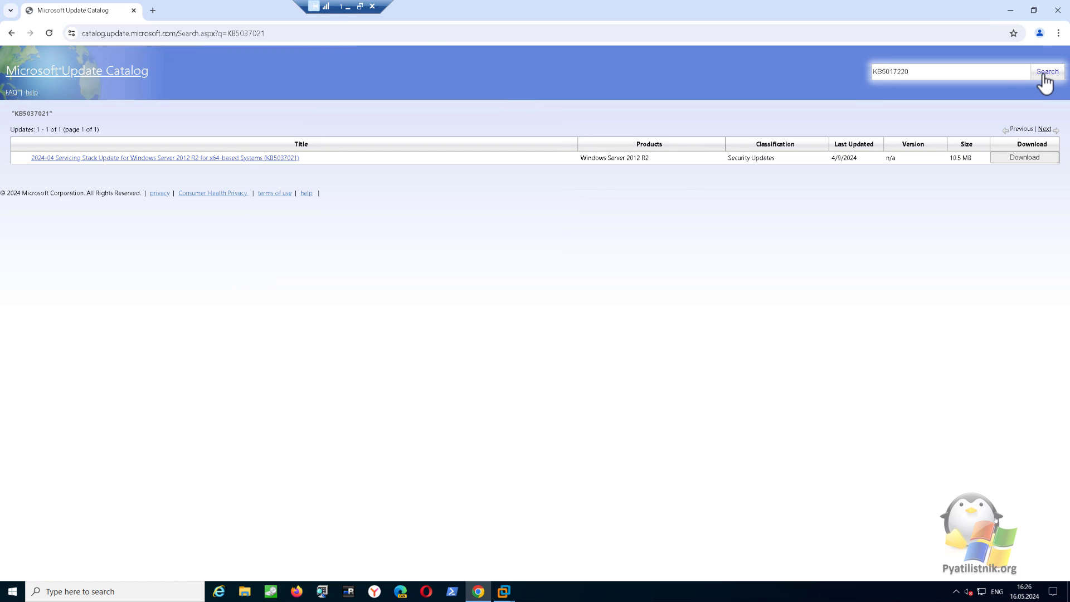
{"action": "left_click", "coordinate": [1047, 71]}
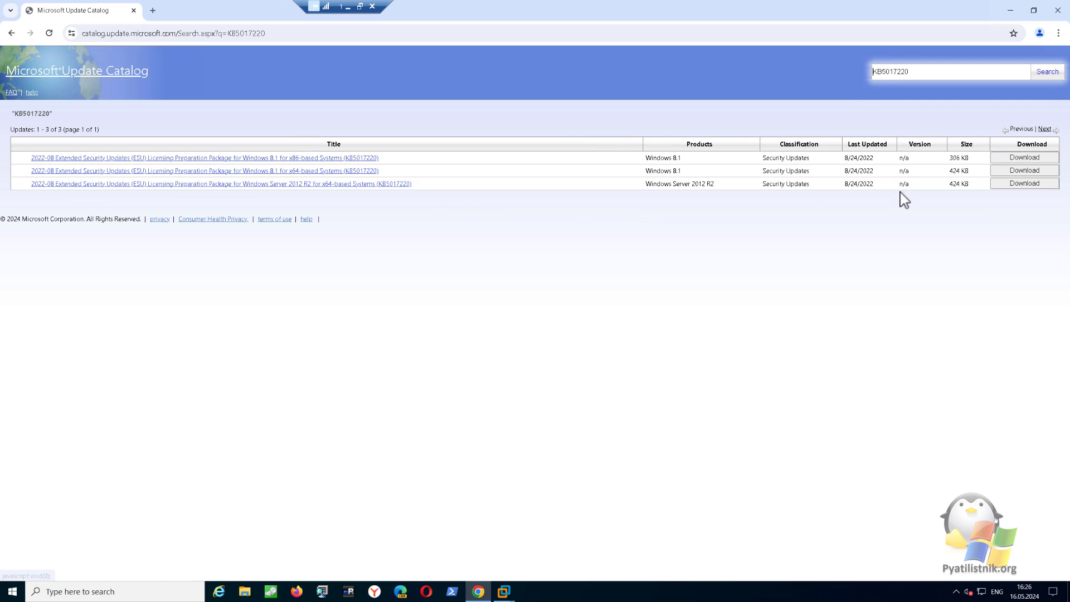
Review the description and download link of the Windows Server 2012 R2 ESU Licensing Preparation Package (KB5017220), closing both windows.
{"action": "left_click", "coordinate": [397, 191]}
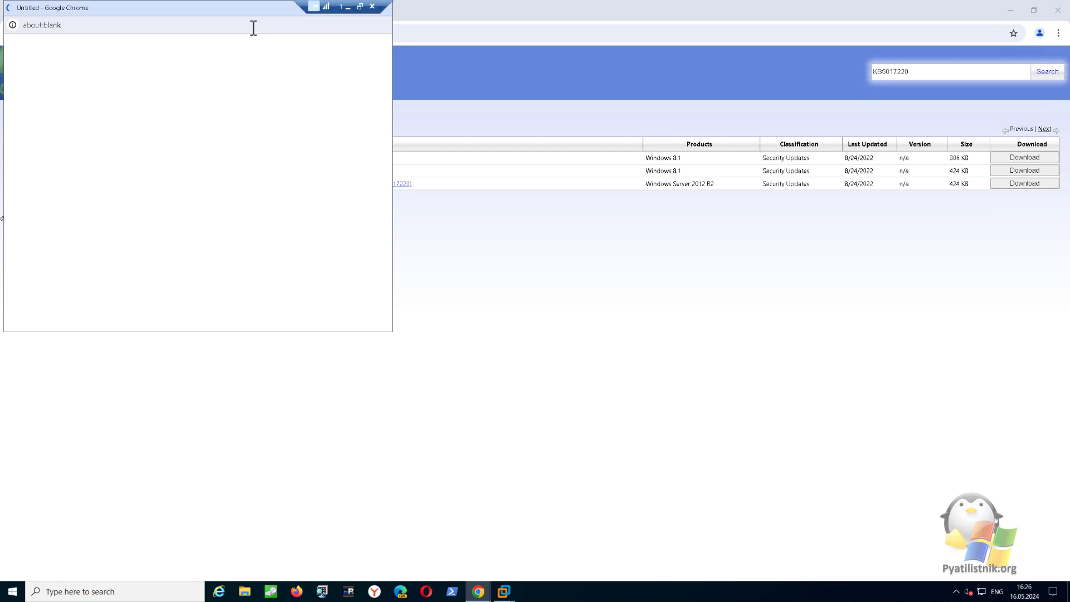
{"action": "left_click_drag", "start_coordinate": [258, 26], "coordinate": [563, 163]}
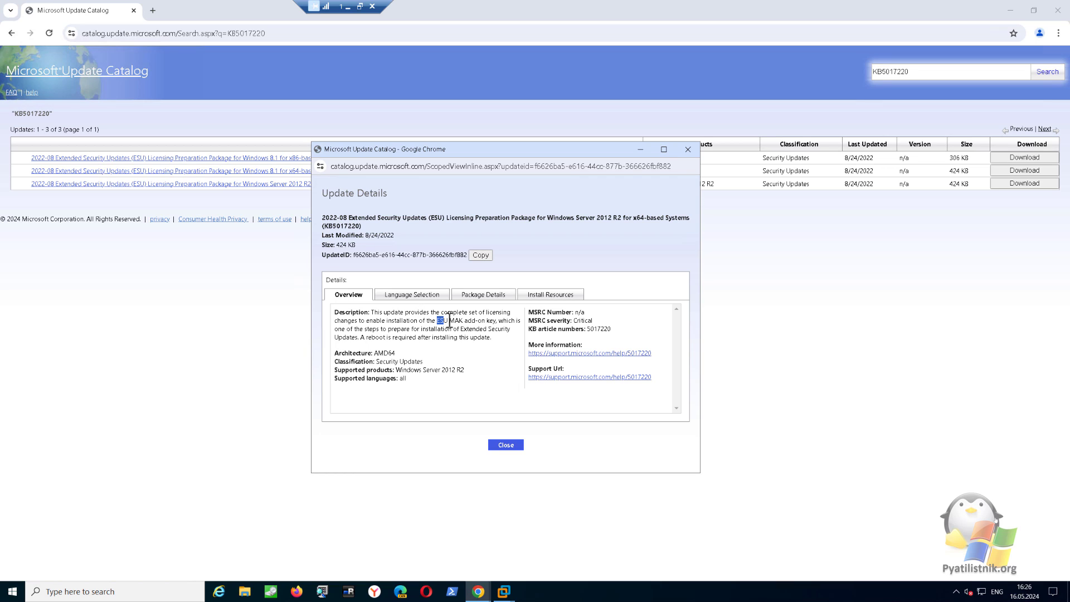
{"action": "left_click_drag", "start_coordinate": [450, 321], "coordinate": [449, 321]}
{"action": "left_click", "coordinate": [685, 151]}
{"action": "left_click", "coordinate": [1003, 184]}
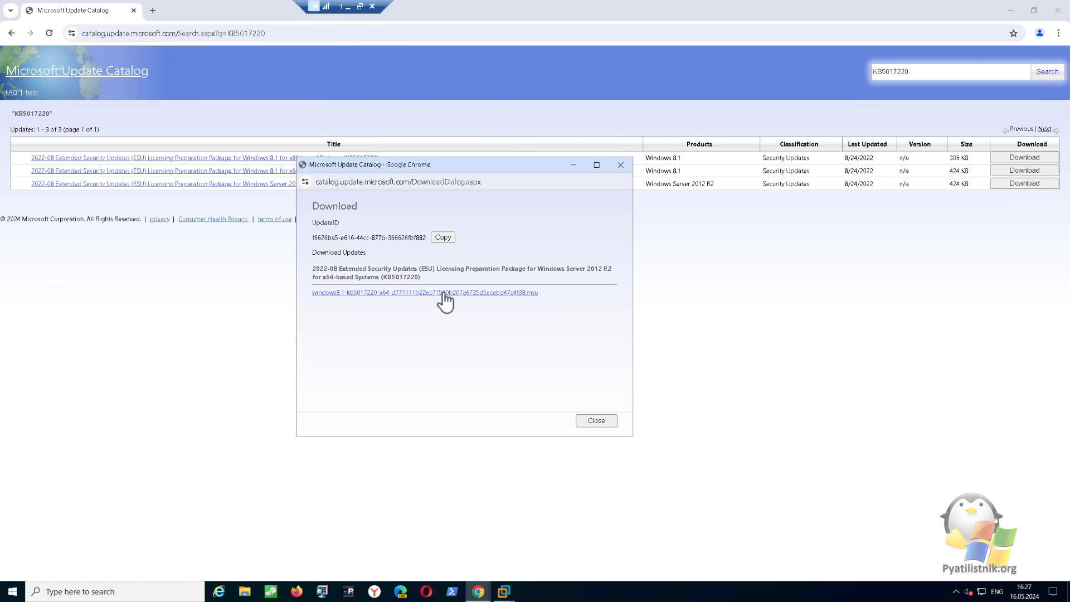
{"action": "left_click", "coordinate": [621, 165]}
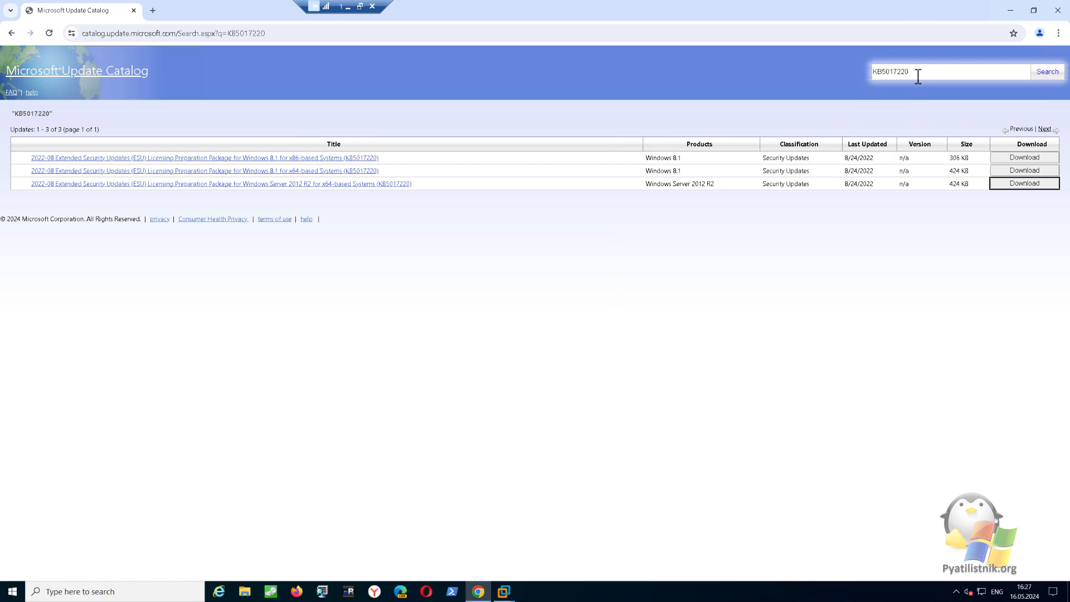
Search the update catalog for "windows server 2012 r2 security".
{"action": "left_click_drag", "start_coordinate": [917, 71], "coordinate": [884, 73]}
{"action": "type", "text": "wi"}
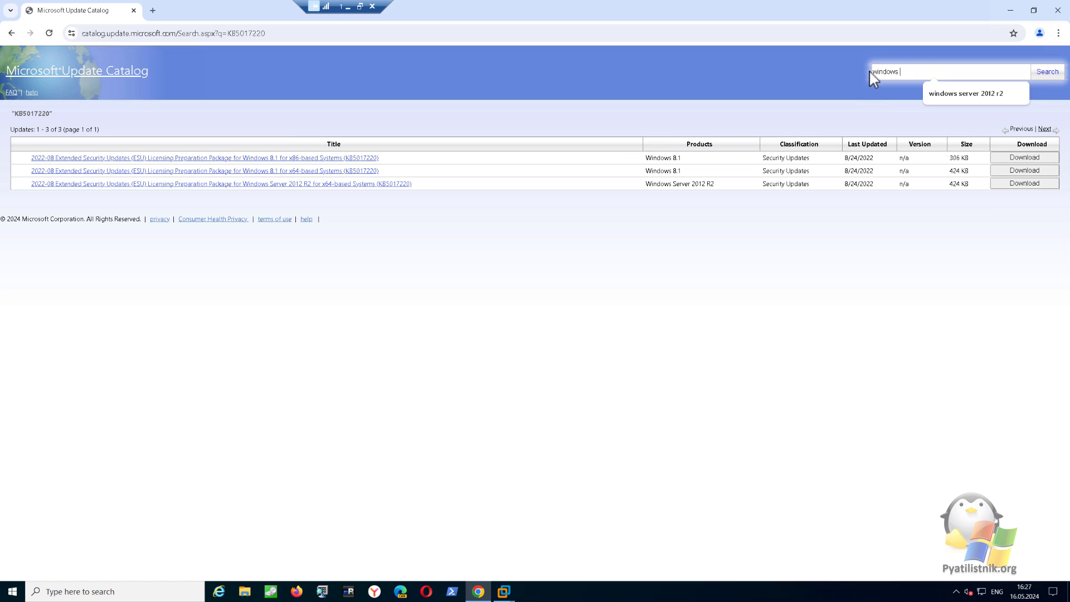
{"action": "type", "text": "ndows"}
{"action": "left_click", "coordinate": [948, 95]}
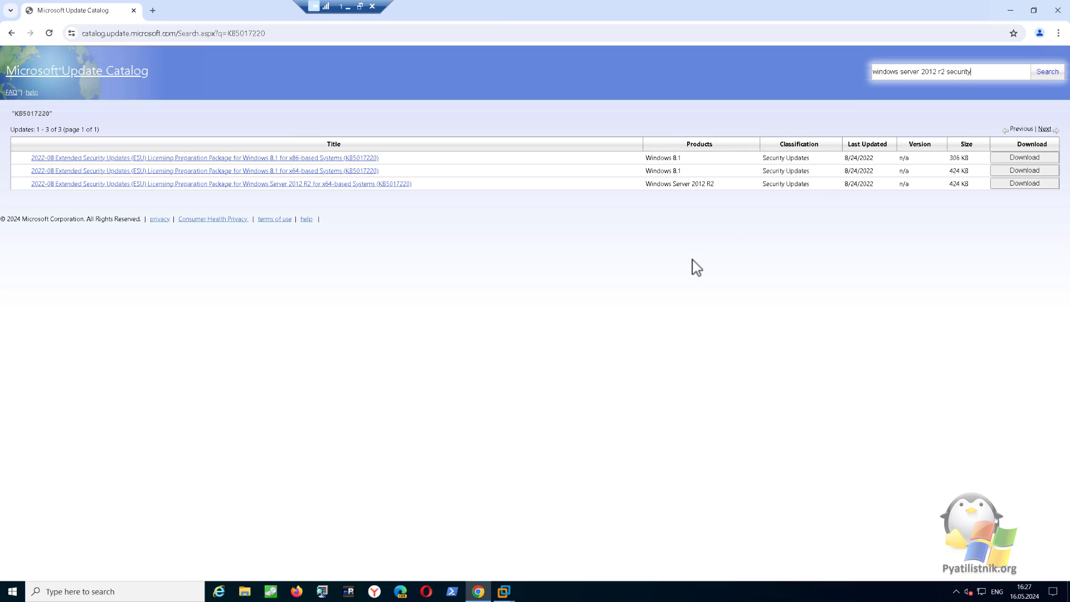
{"action": "type", "text": "security"}
{"action": "left_click", "coordinate": [1041, 75]}
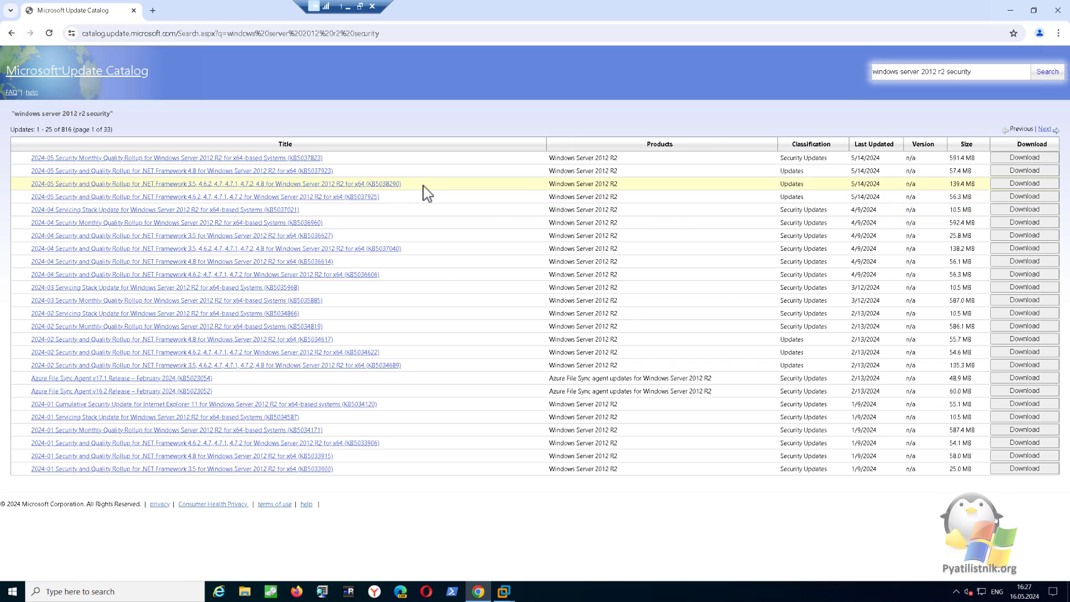
View the download link of the 2024-05 Security Monthly Quality Rollup (KB5037823) and close the download window.
{"action": "left_click_drag", "start_coordinate": [331, 158], "coordinate": [293, 158]}
{"action": "left_click", "coordinate": [1040, 157]}
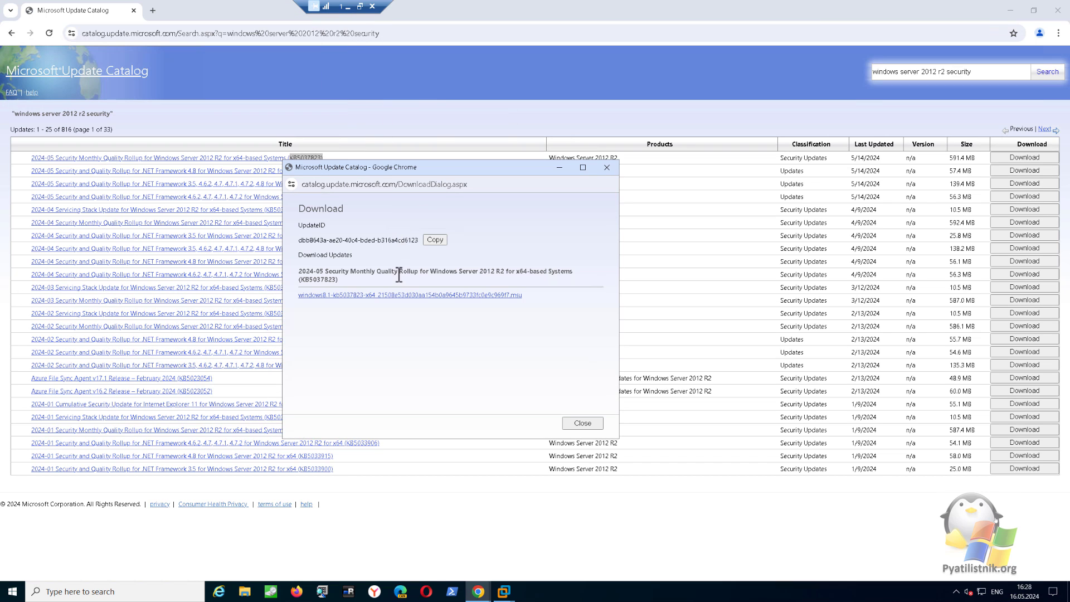
{"action": "left_click", "coordinate": [607, 168]}
Show the desktop and open Server_2012_R2_x64_SideBySideRegistryKey_x64 - Copy.reg in Notepad.
{"action": "key", "text": "super+d"}
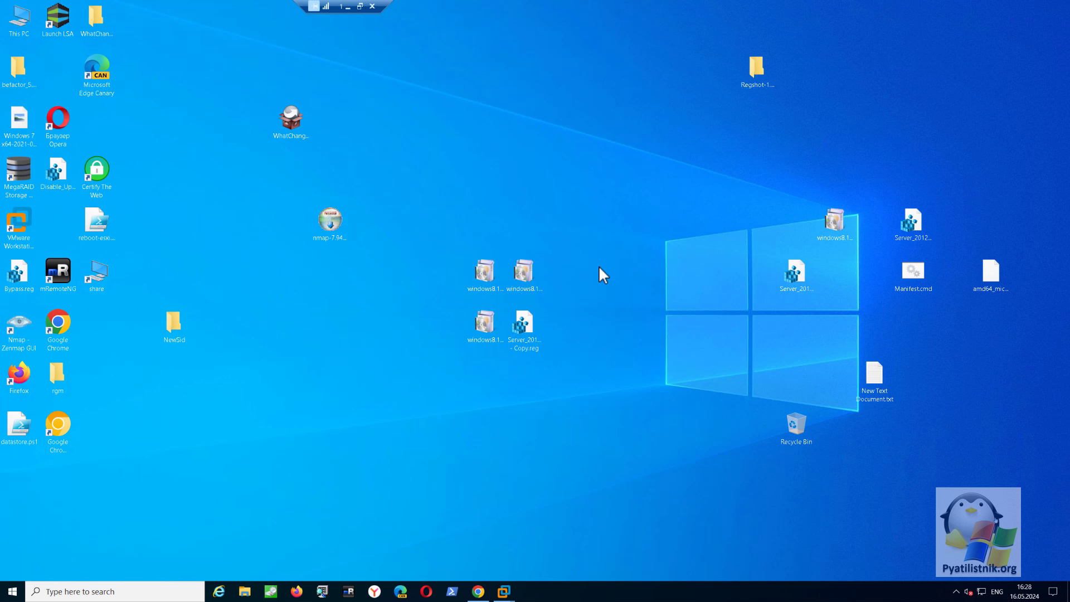
{"action": "left_click", "coordinate": [496, 275]}
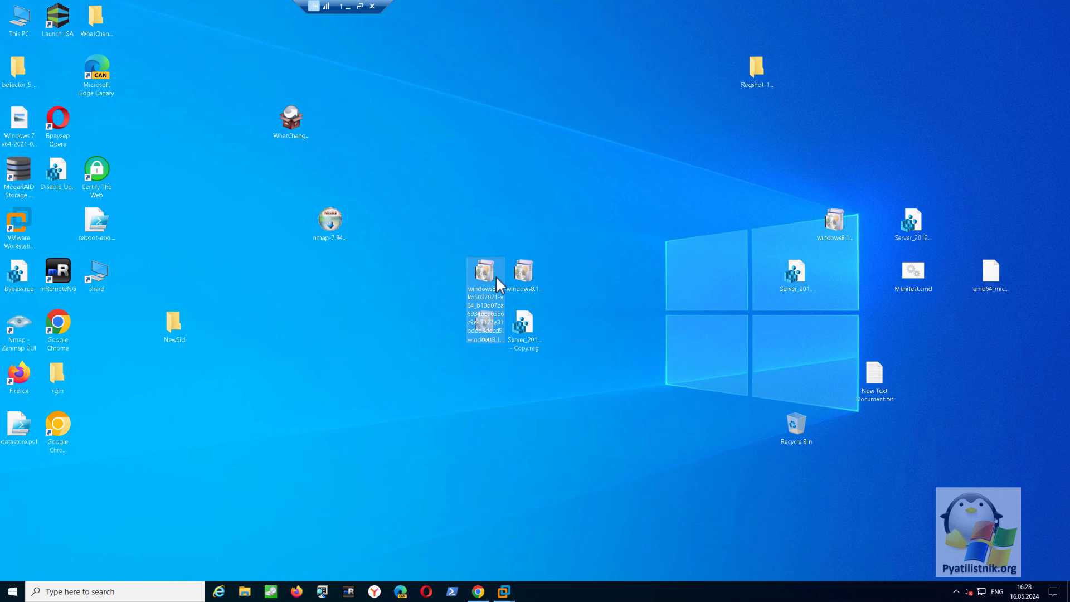
{"action": "left_click", "coordinate": [537, 324]}
{"action": "right_click", "coordinate": [524, 323]}
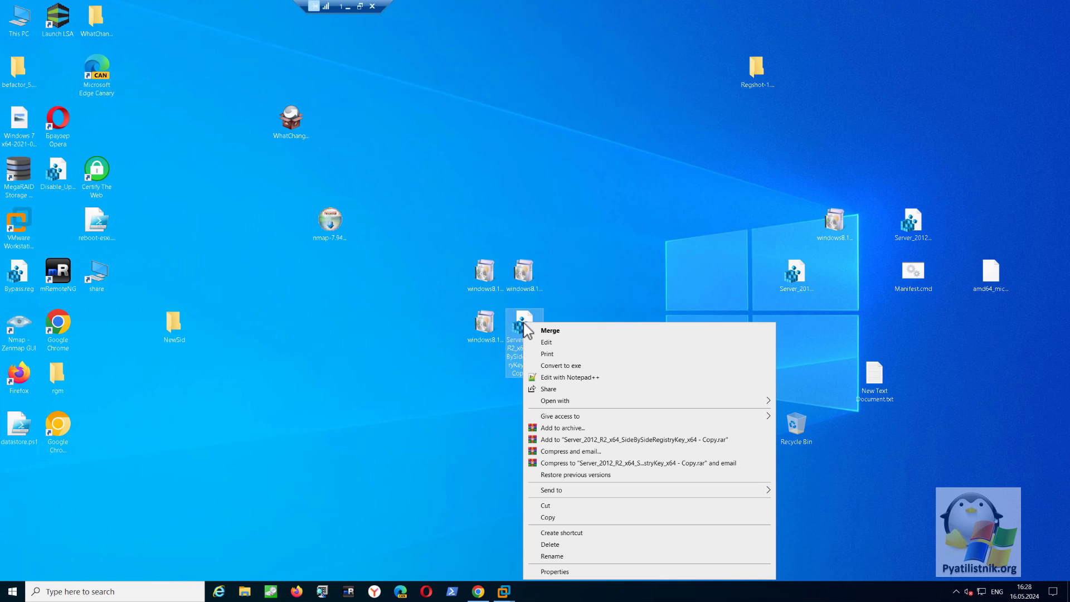
{"action": "left_click", "coordinate": [547, 343]}
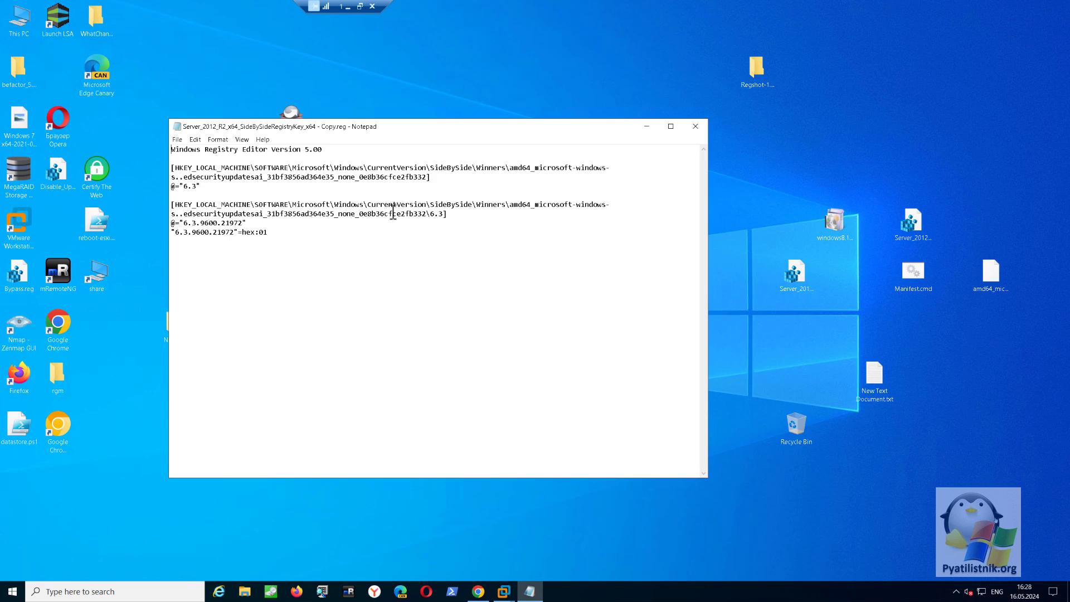
Examine the key identifier in the SideBySide\Winners path and the version value in the registry file, then minimize Notepad.
{"action": "left_click_drag", "start_coordinate": [270, 216], "coordinate": [334, 216]}
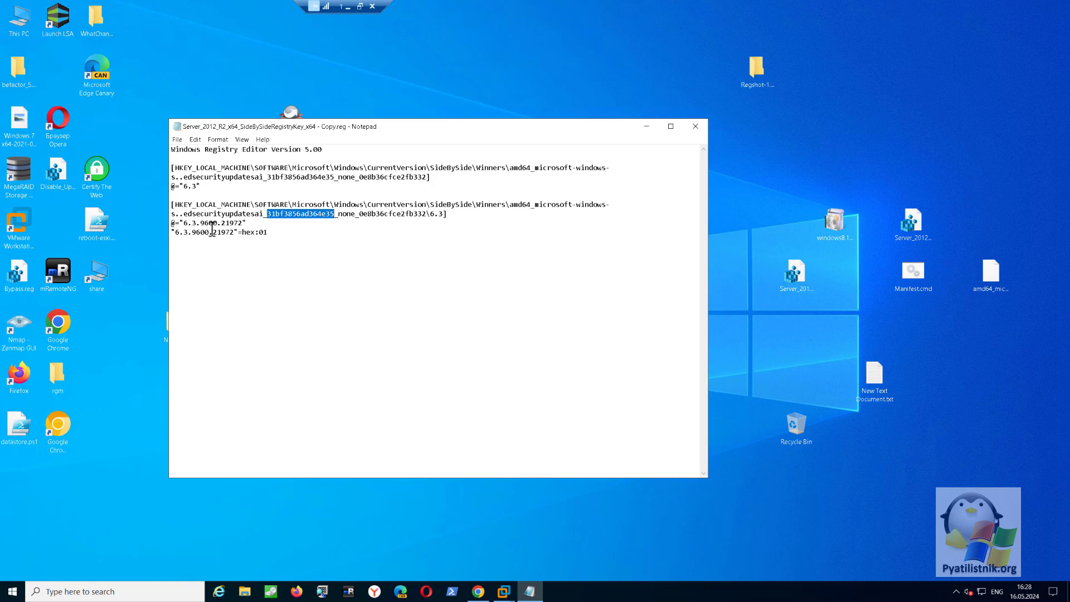
{"action": "left_click_drag", "start_coordinate": [186, 224], "coordinate": [244, 225]}
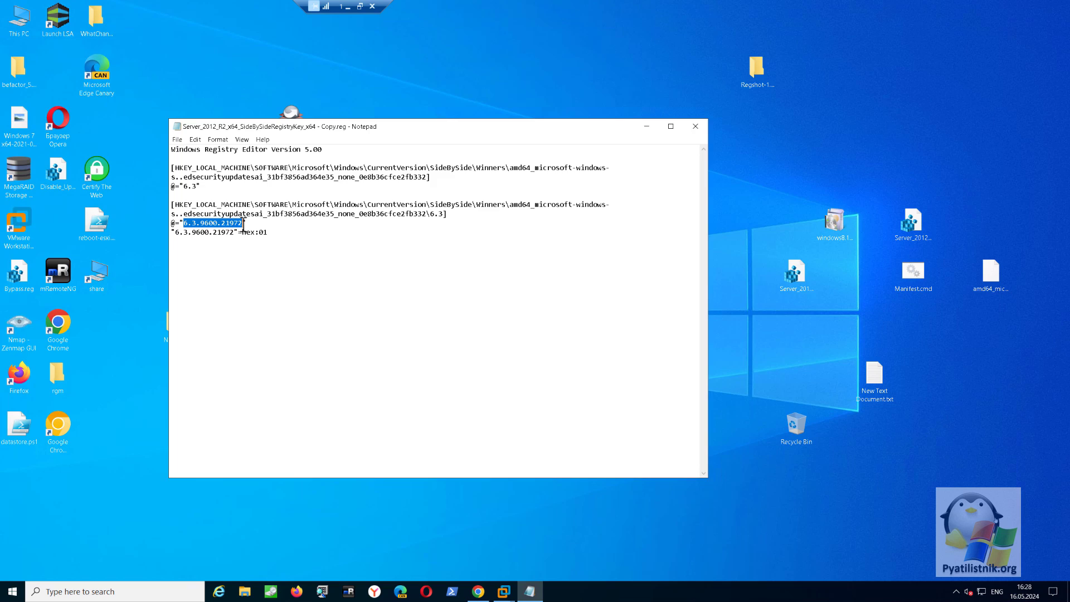
{"action": "left_click", "coordinate": [649, 128]}
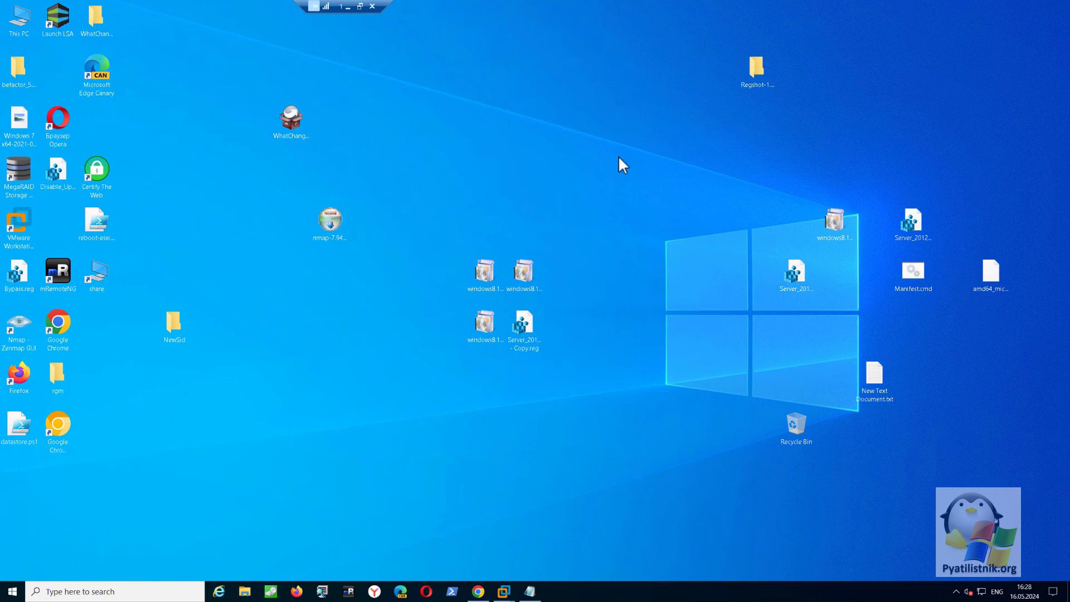
Inspect the full names of the KB5017220 and KB5037021 packages and the registry file on the desktop.
{"action": "left_click", "coordinate": [528, 277]}
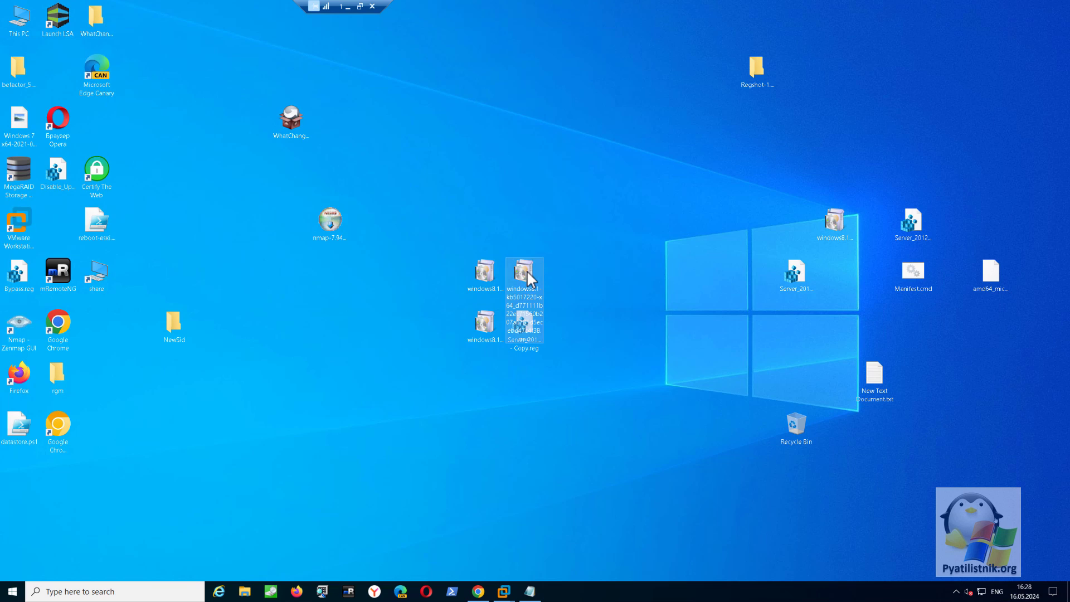
{"action": "left_click", "coordinate": [487, 279]}
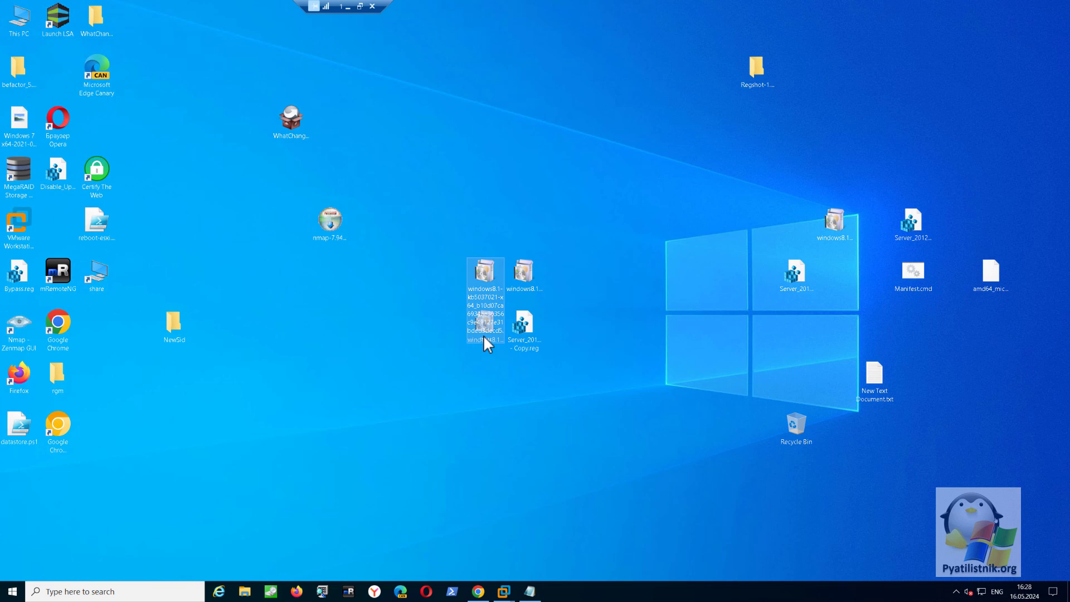
{"action": "left_click", "coordinate": [410, 312]}
{"action": "left_click", "coordinate": [525, 326]}
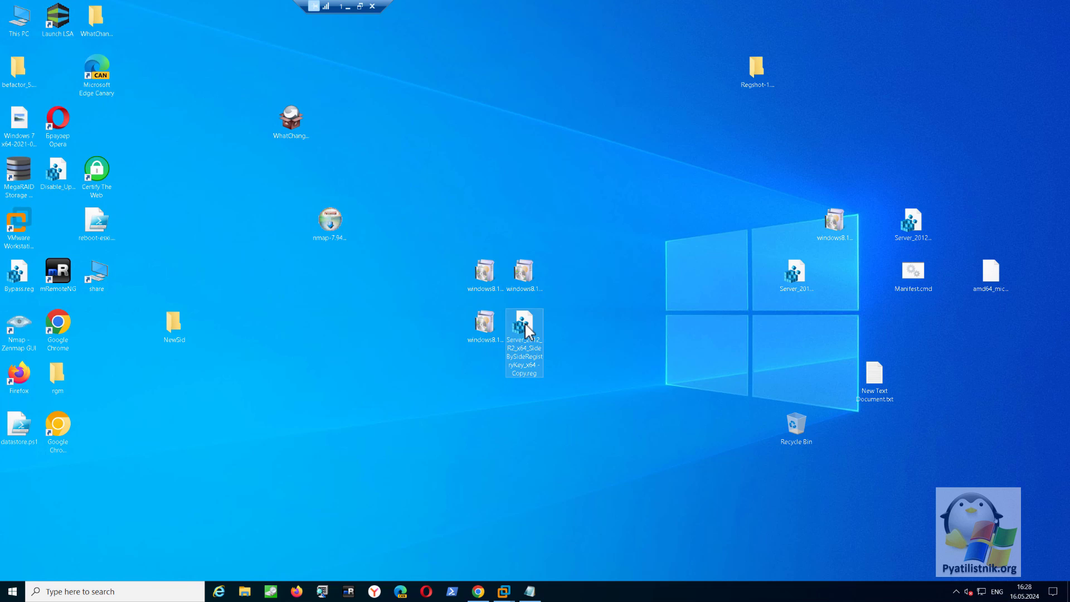
Open the windows8.1-kb5037823-x64 .msu package from the desktop in WinRAR.
{"action": "left_click", "coordinate": [487, 323]}
{"action": "right_click", "coordinate": [487, 325]}
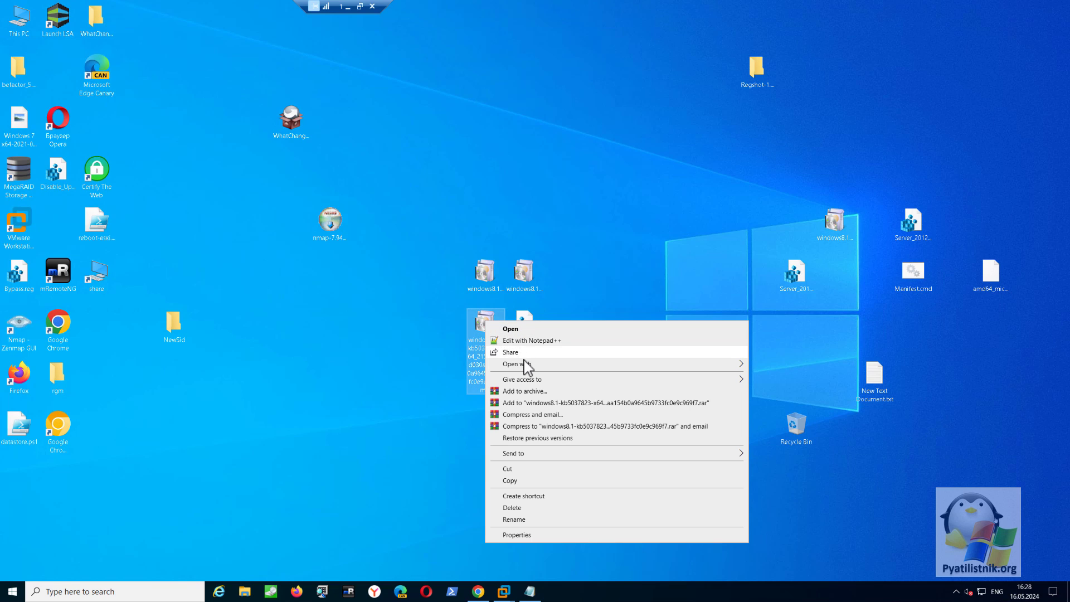
{"action": "mouse_move", "coordinate": [526, 365]}
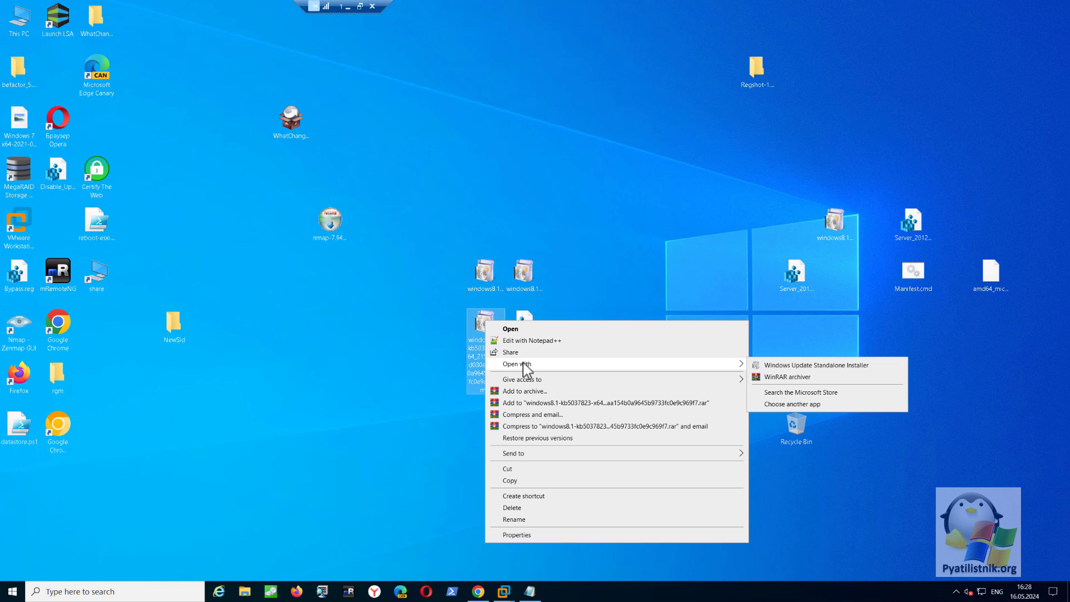
{"action": "left_click", "coordinate": [762, 376]}
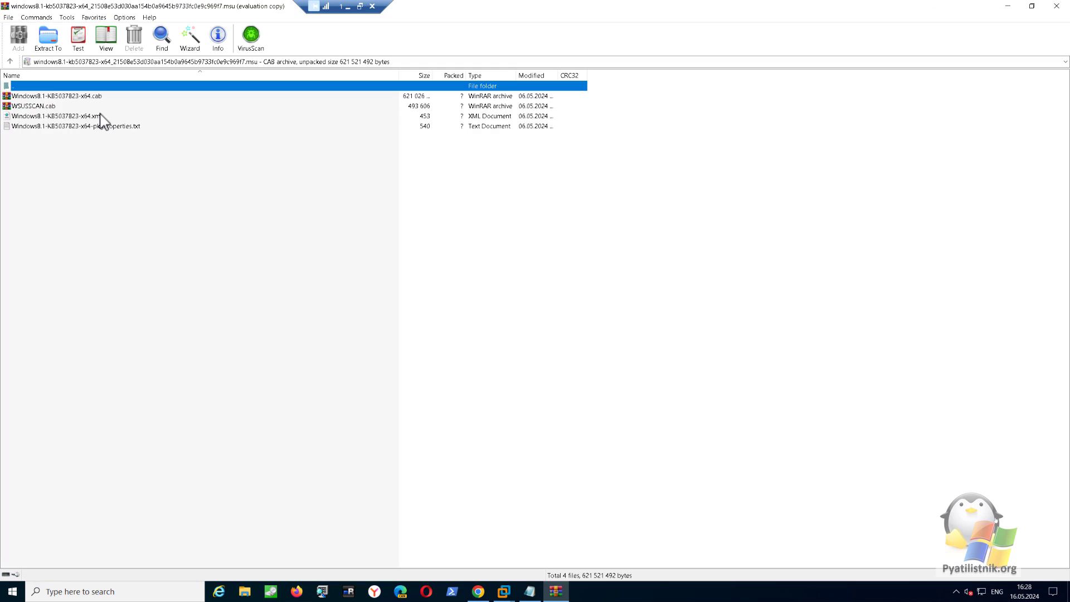
Open Windows8.1-KB5037823-x64.xml from the archive and examine the publicKeyToken value of its assembly identity.
{"action": "left_click", "coordinate": [609, 252]}
{"action": "double_click", "coordinate": [101, 117]}
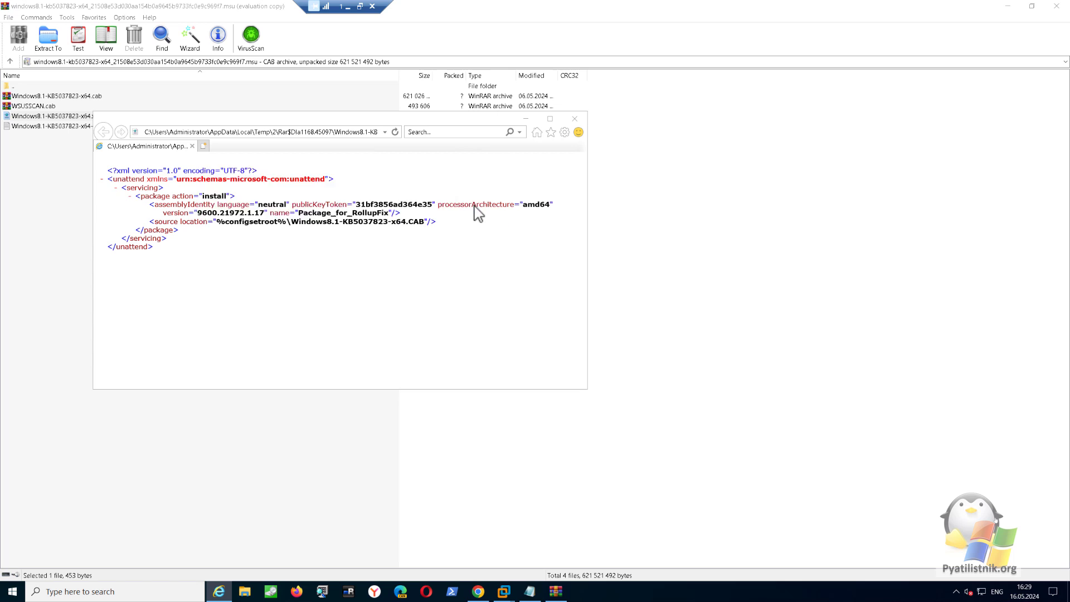
{"action": "left_click", "coordinate": [473, 167]}
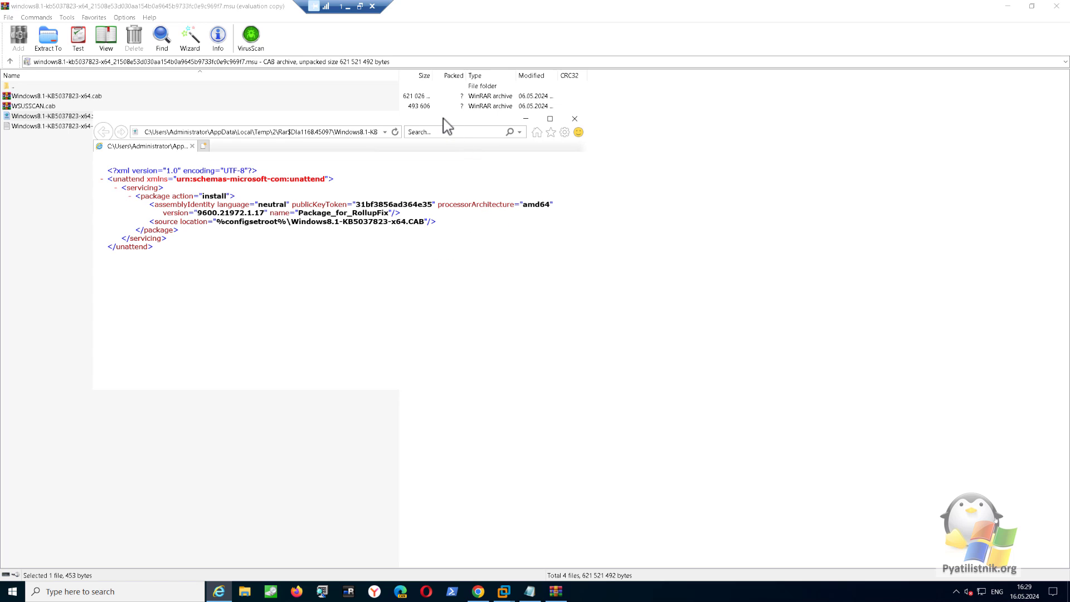
{"action": "left_click_drag", "start_coordinate": [443, 119], "coordinate": [626, 155]}
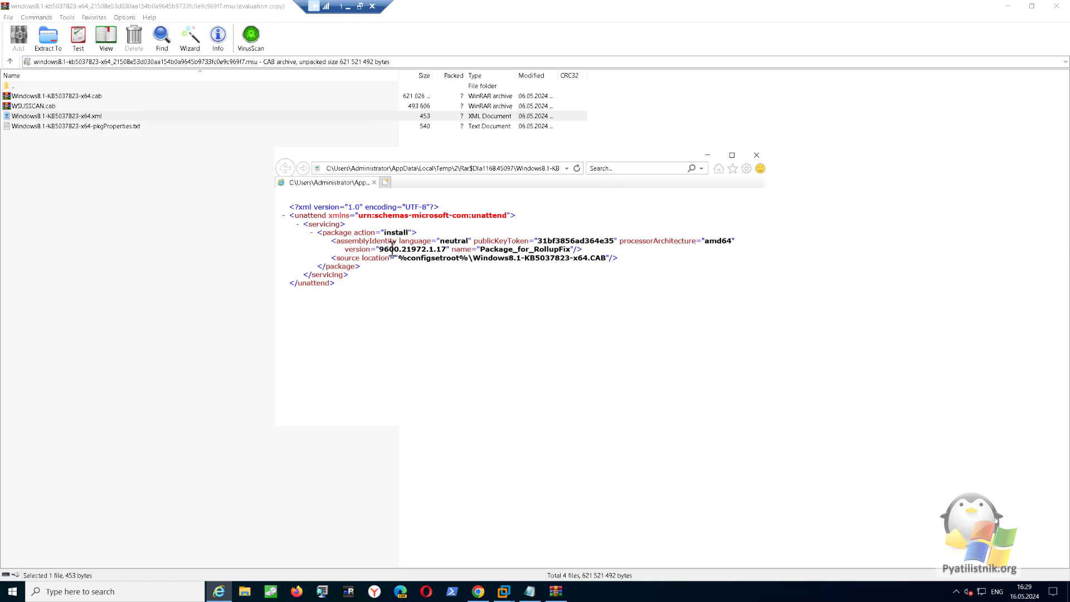
{"action": "left_click_drag", "start_coordinate": [541, 241], "coordinate": [609, 241]}
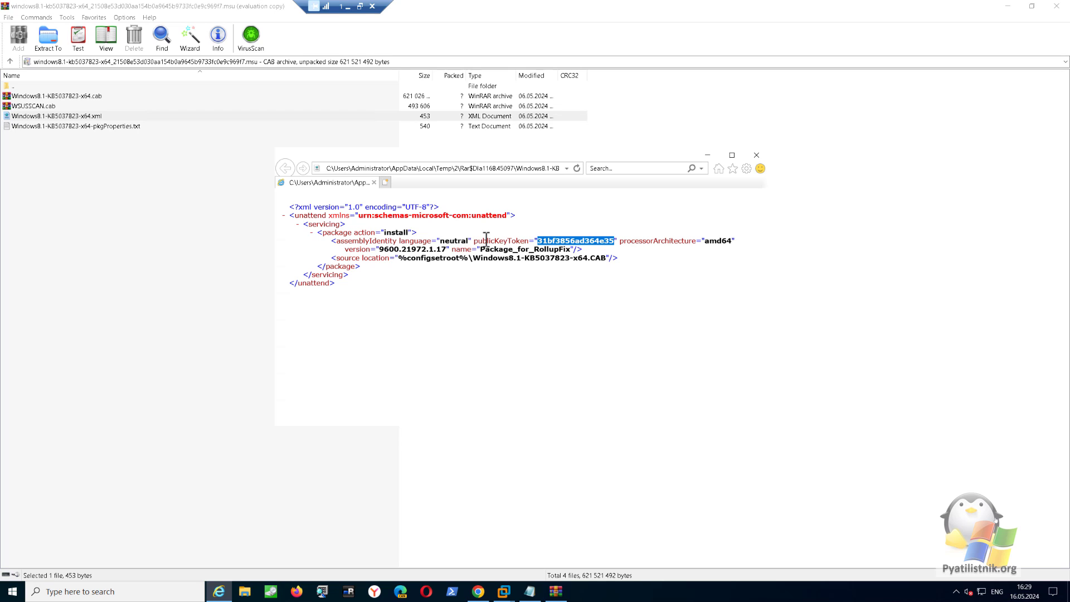
Compare the token with the identifier in the registry file's SideBySide\Winners path in Notepad, and close the XML file.
{"action": "left_click", "coordinate": [529, 591]}
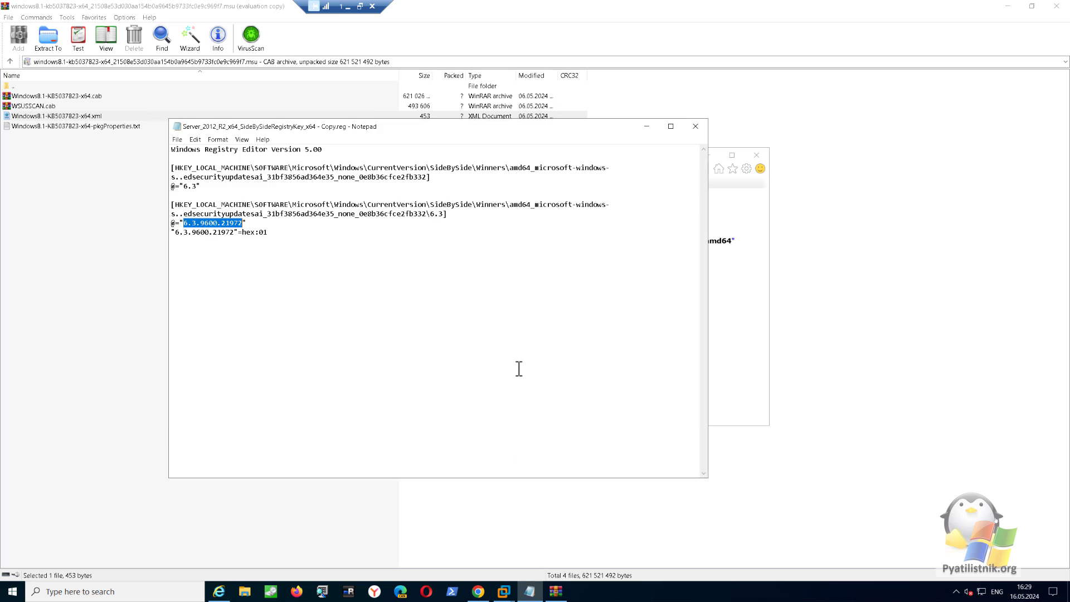
{"action": "left_click_drag", "start_coordinate": [449, 135], "coordinate": [514, 277]}
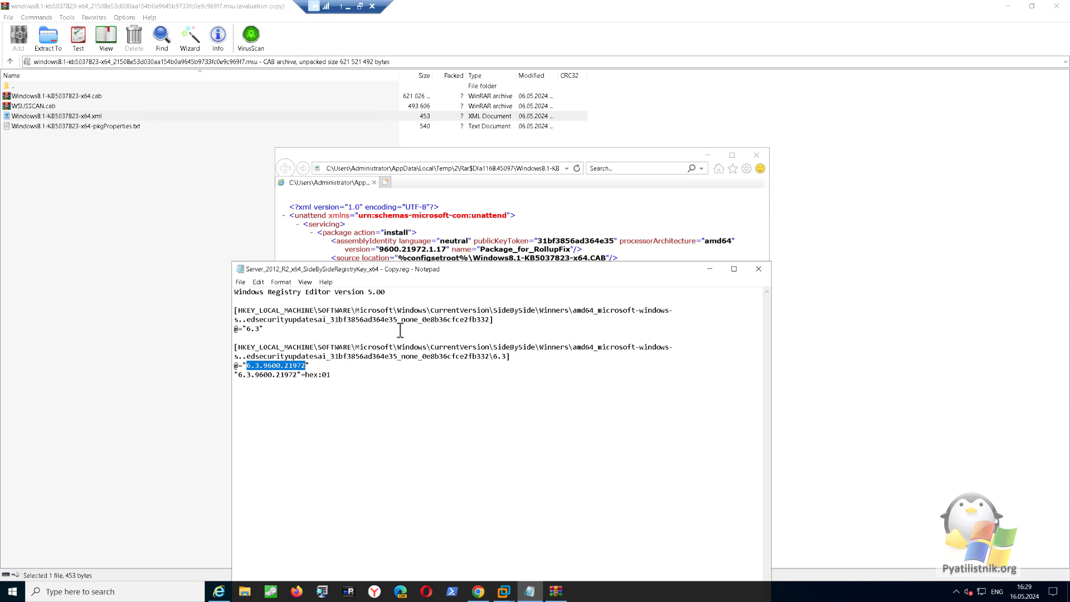
{"action": "left_click_drag", "start_coordinate": [331, 321], "coordinate": [397, 323]}
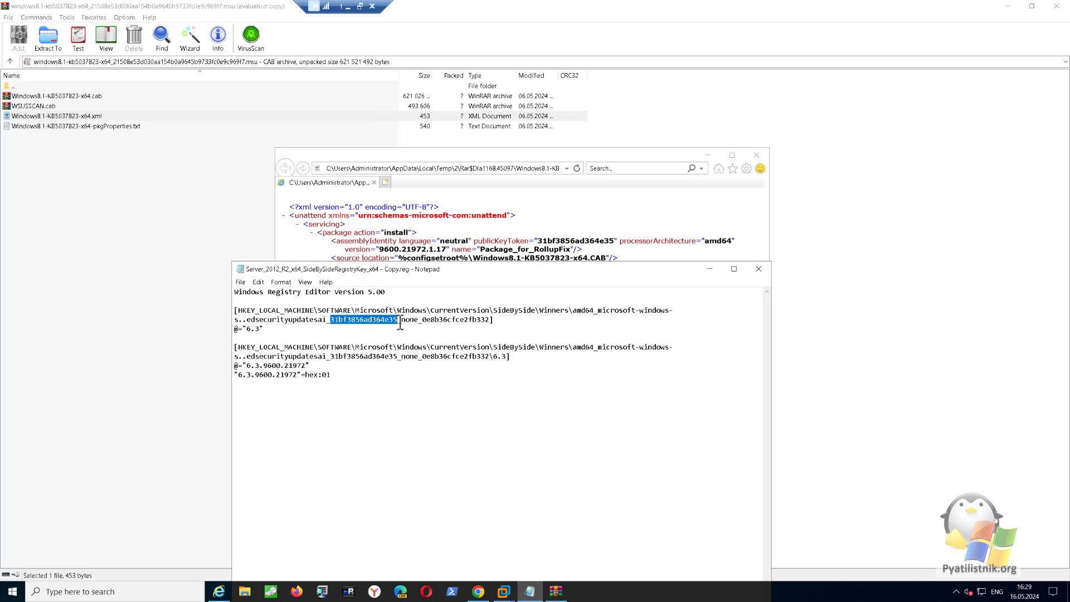
{"action": "left_click", "coordinate": [757, 156]}
Open the nested Windows8.1-KB5037823-x64.cab archive in WinRAR and minimize the registry file's Notepad window.
{"action": "left_click", "coordinate": [100, 98]}
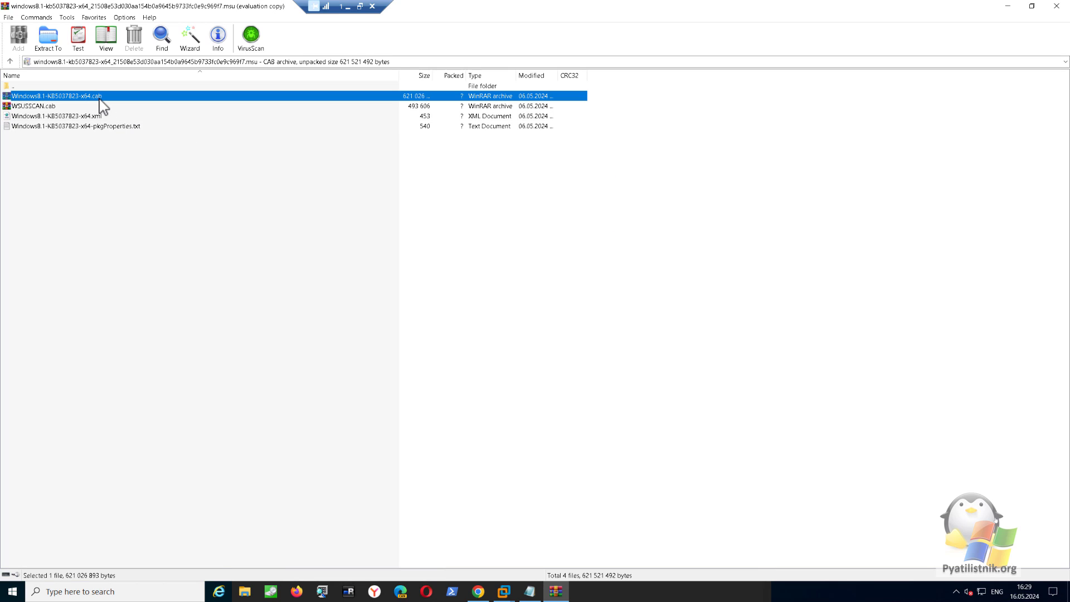
{"action": "double_click", "coordinate": [100, 98]}
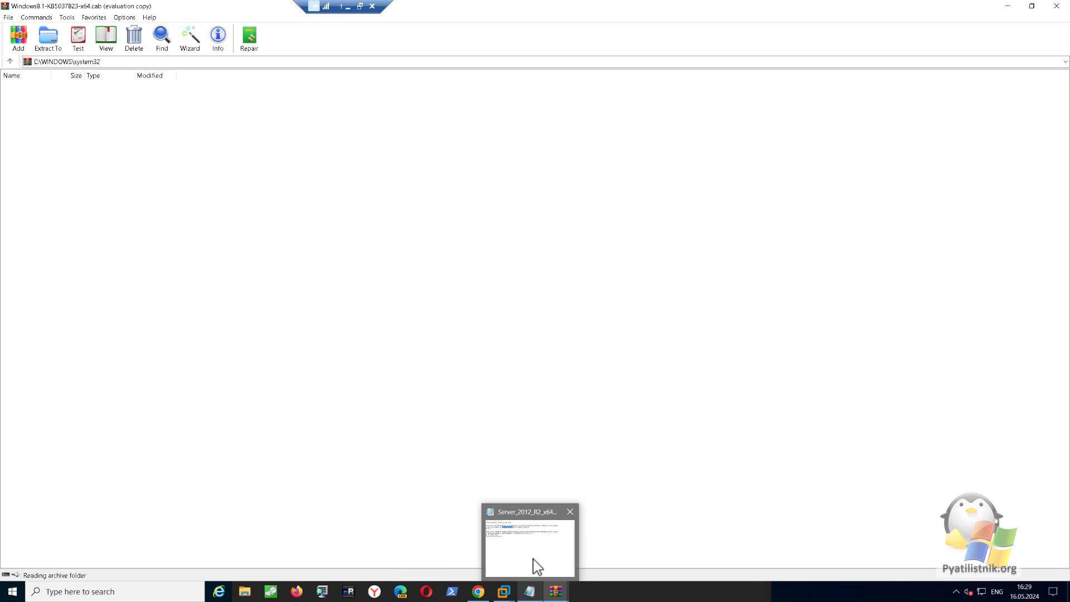
{"action": "left_click", "coordinate": [533, 563]}
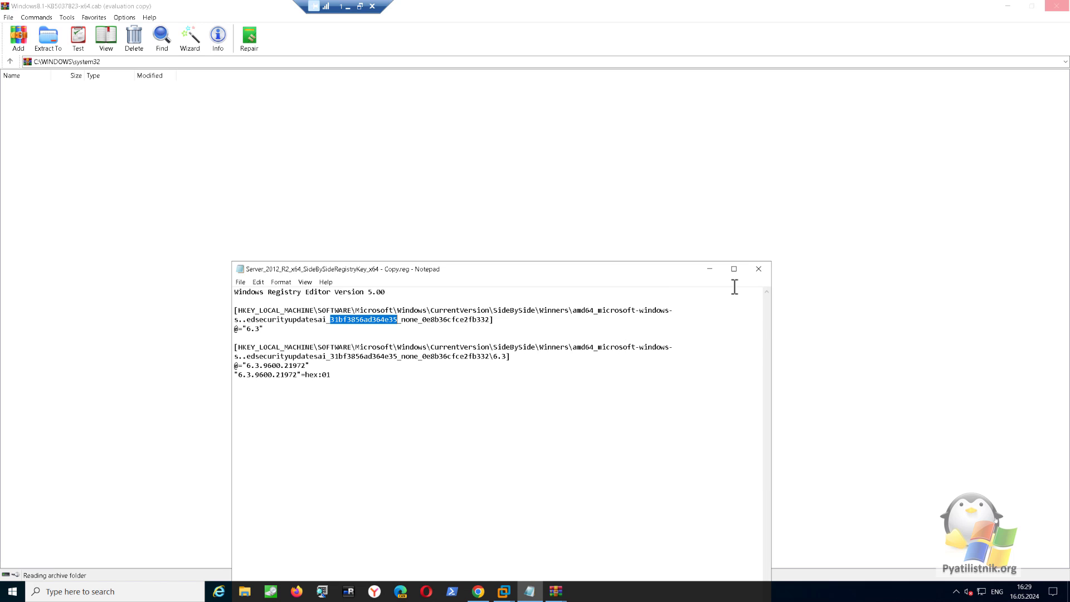
{"action": "left_click", "coordinate": [710, 269]}
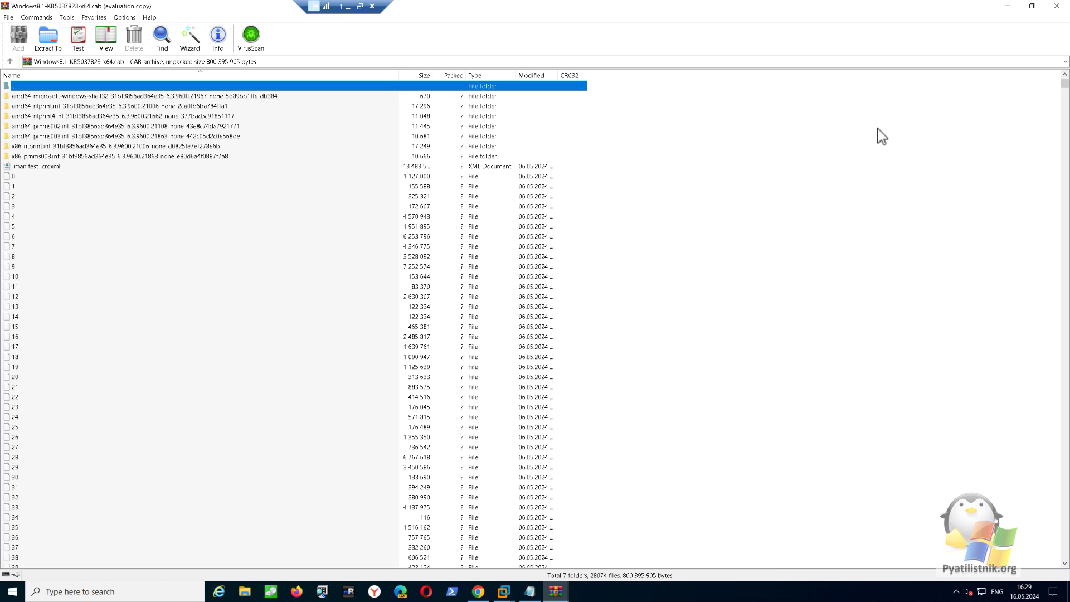
Locate and select the amd64_microsoft-windows-s..edsecurityupdatesai manifest file in the cab archive.
{"action": "left_click", "coordinate": [480, 357]}
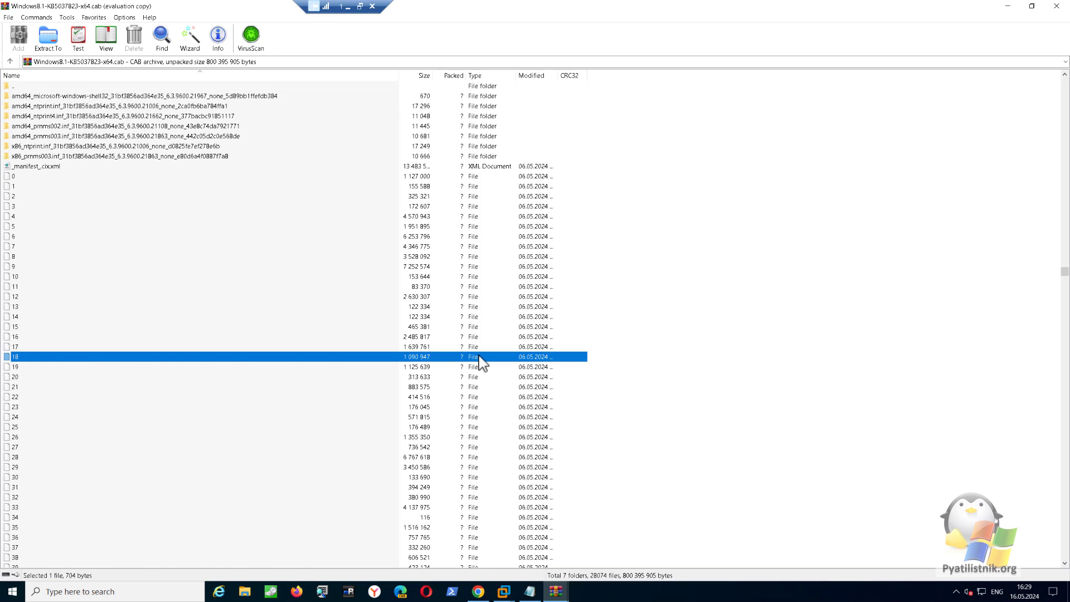
{"action": "key", "text": "a"}
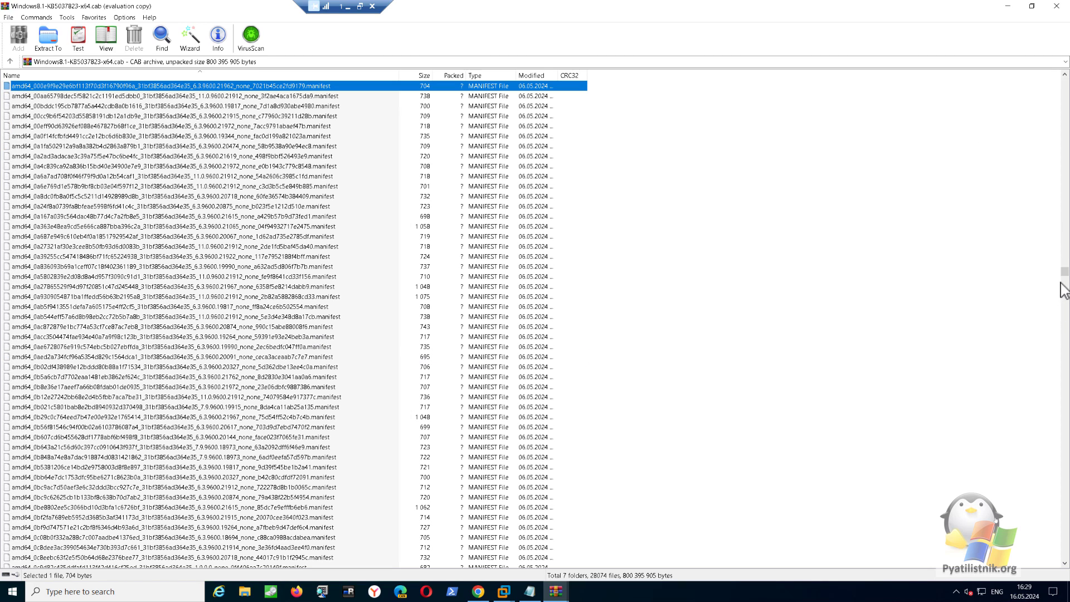
{"action": "left_click_drag", "start_coordinate": [1065, 285], "coordinate": [1061, 391]}
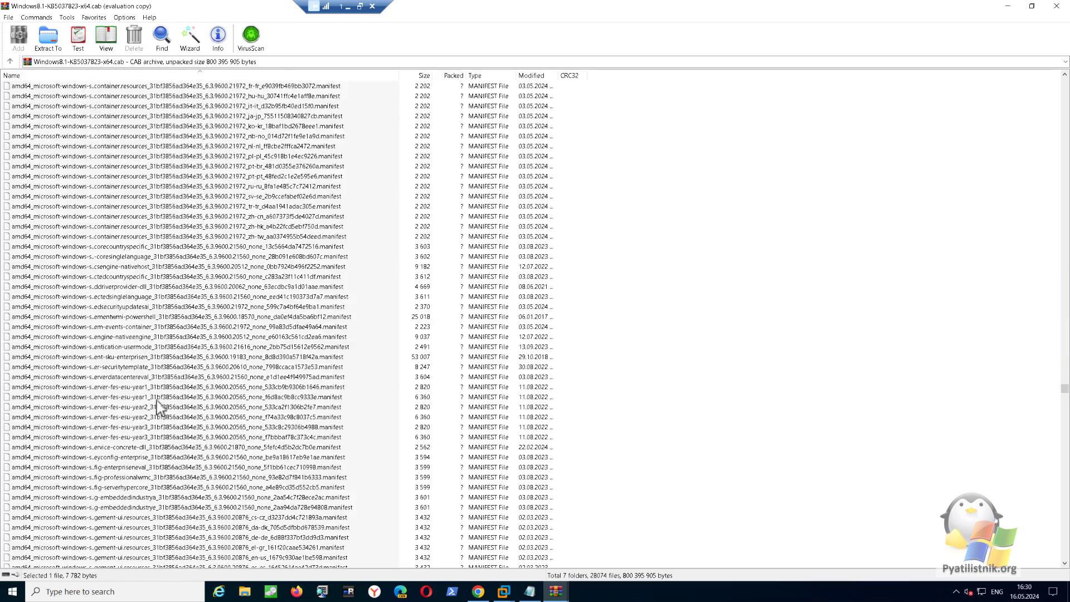
{"action": "left_click", "coordinate": [120, 308]}
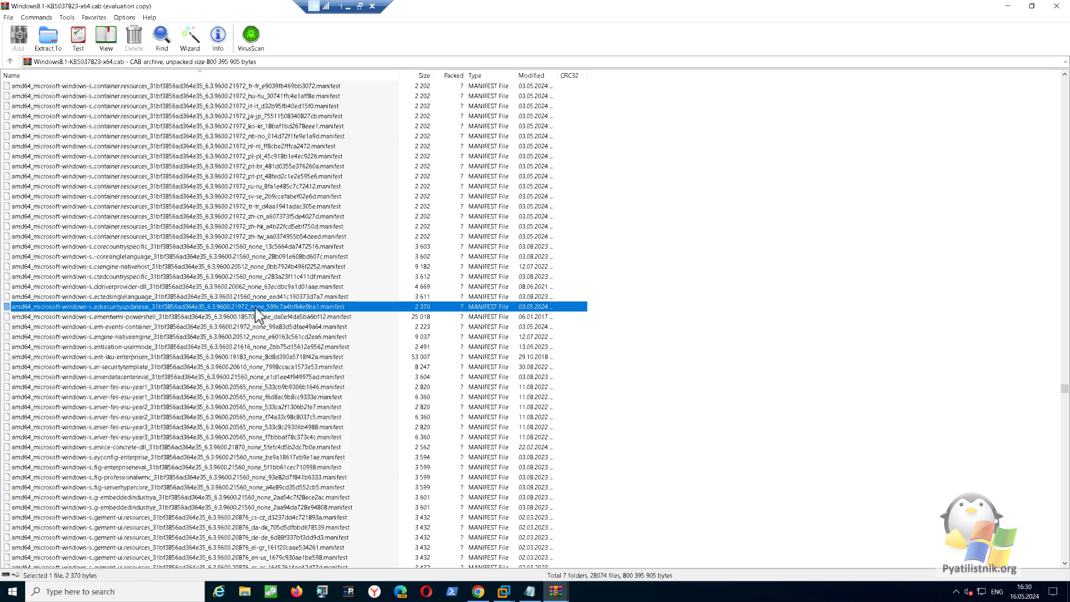
Open the selected edsecurityupdatesai manifest in Notepad without making Notepad the default app for .manifest files.
{"action": "double_click", "coordinate": [321, 308]}
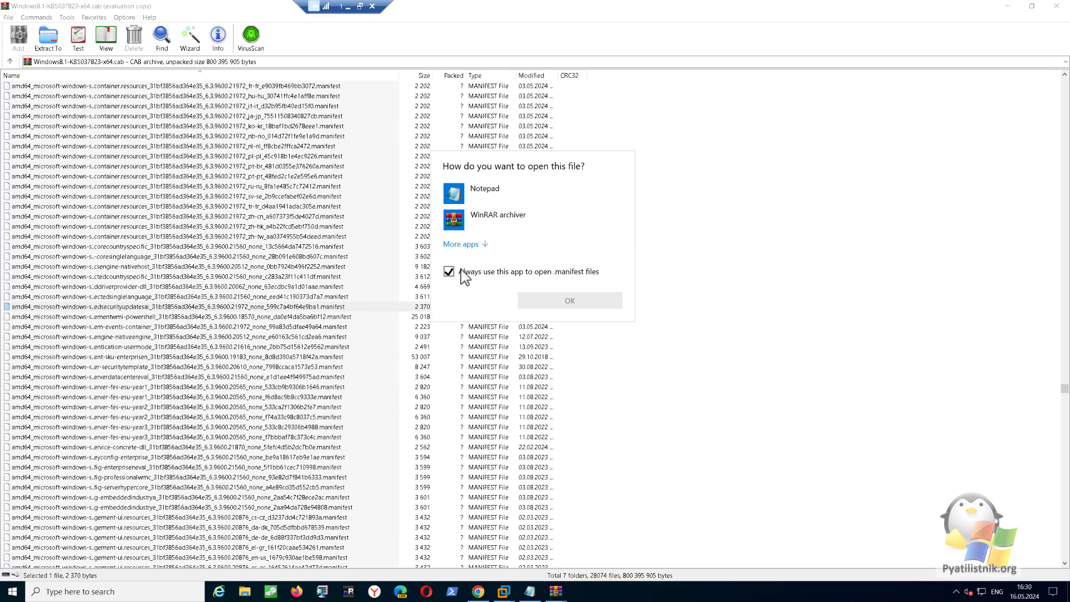
{"action": "left_click", "coordinate": [462, 272]}
{"action": "left_click", "coordinate": [468, 199]}
{"action": "left_click", "coordinate": [552, 298]}
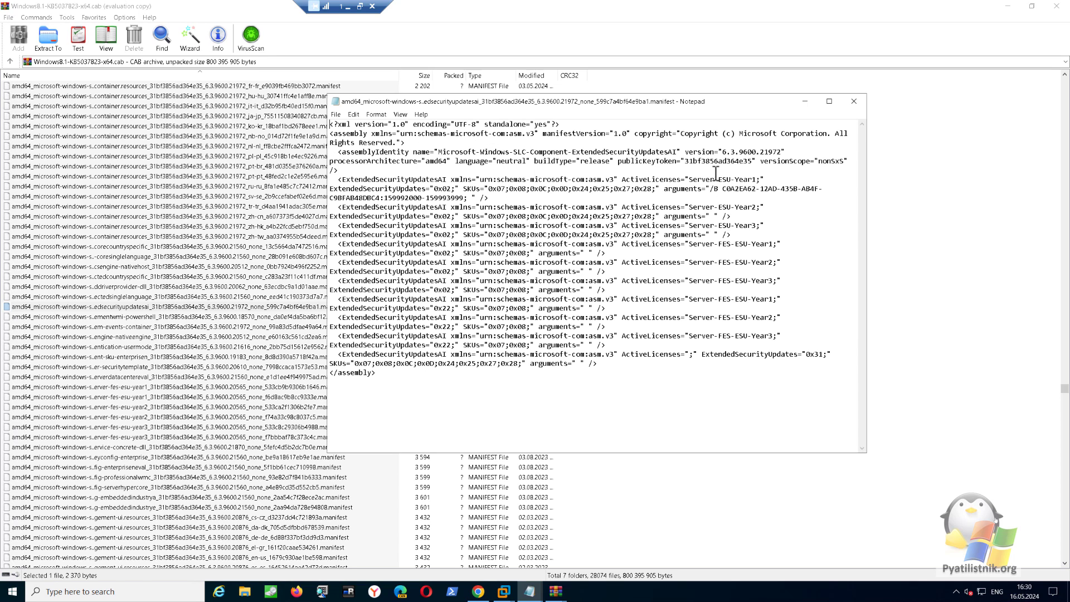
Compare the assemblyIdentity version in the manifest with the default version value in the Server_2012_R2_x64_SideBySideRegistryKey_x64 registry file.
{"action": "left_click_drag", "start_coordinate": [723, 152], "coordinate": [768, 152]}
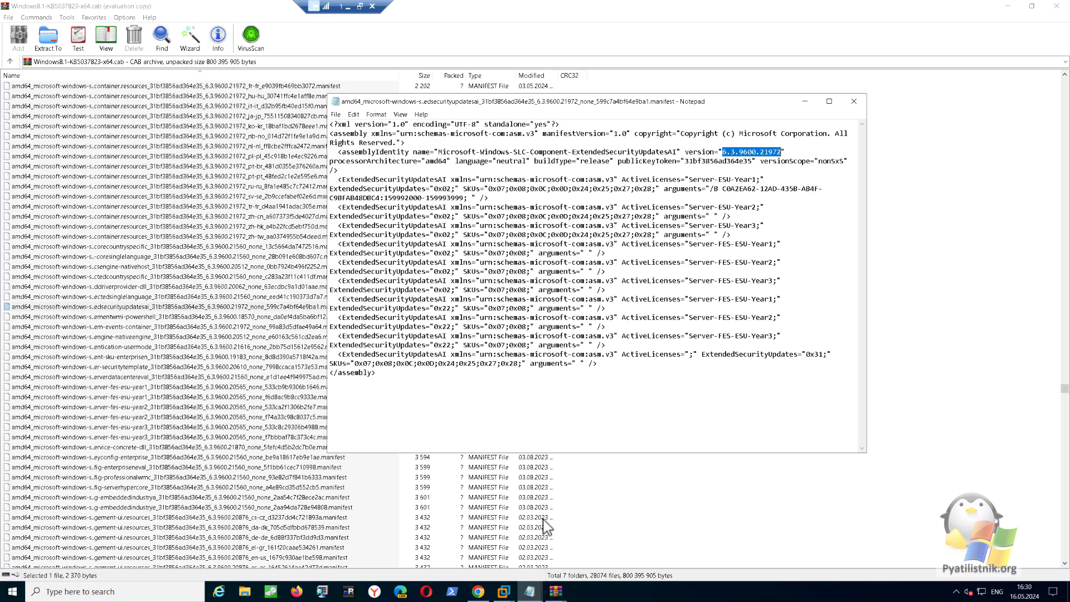
{"action": "mouse_move", "coordinate": [530, 591]}
{"action": "left_click", "coordinate": [514, 553]}
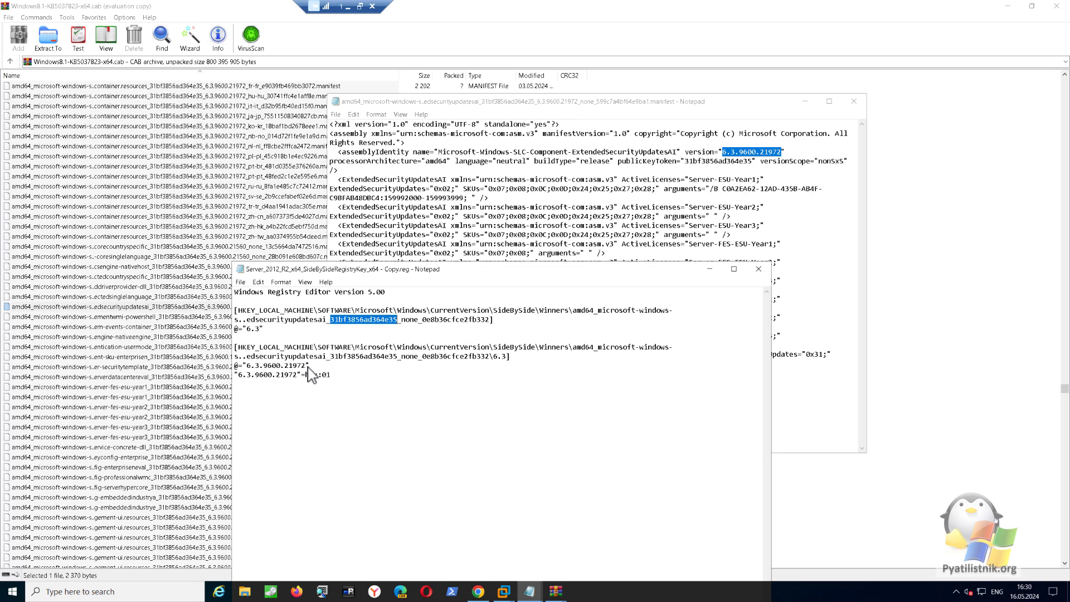
{"action": "left_click_drag", "start_coordinate": [306, 367], "coordinate": [247, 368]}
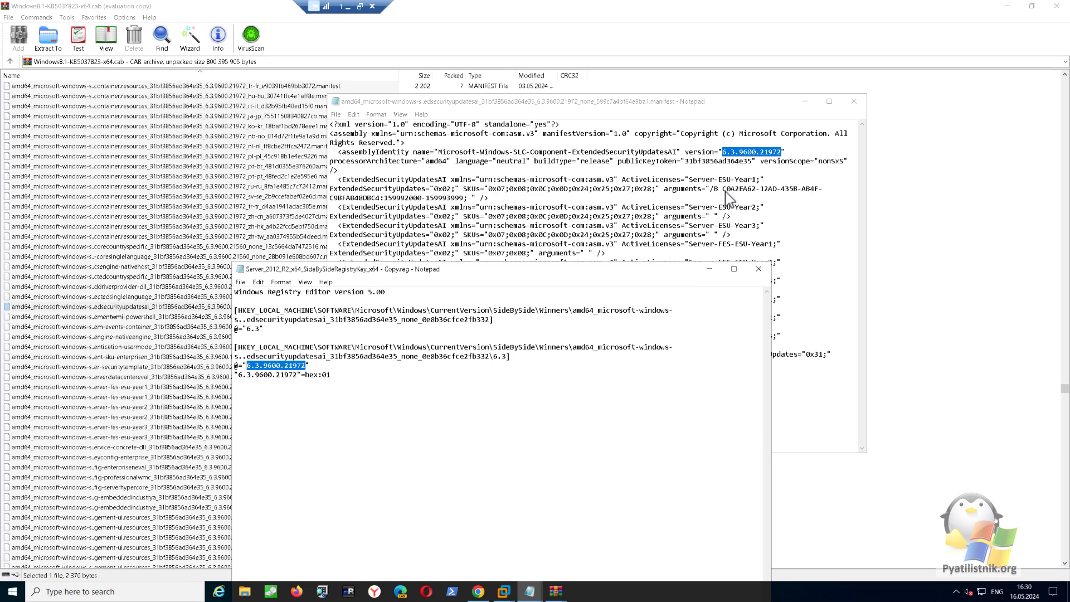
{"action": "left_click", "coordinate": [744, 190]}
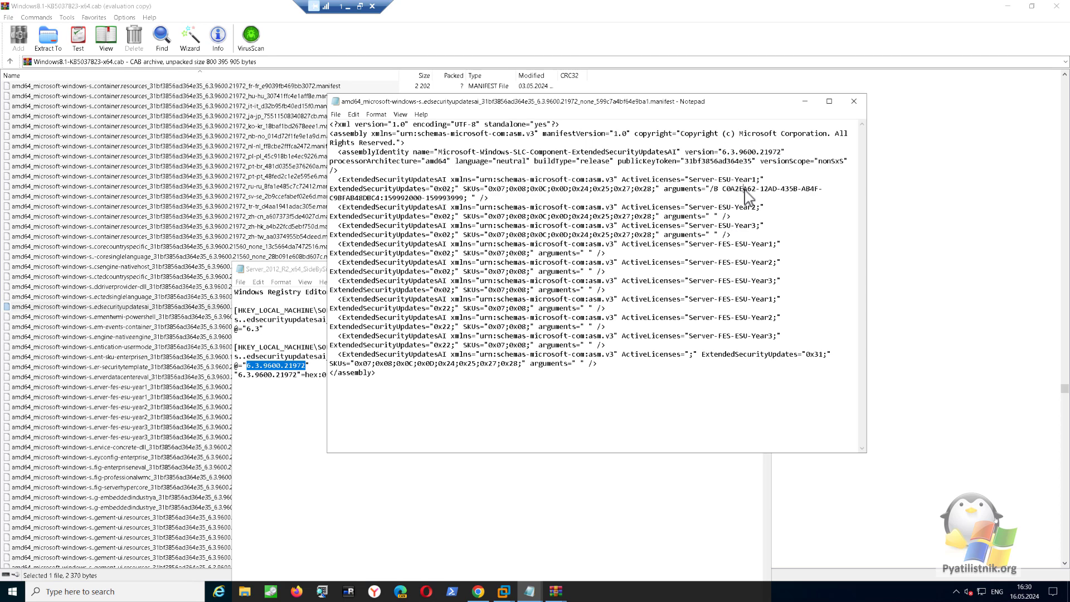
Close the manifest and registry file in Notepad, and close both WinRAR archive windows.
{"action": "left_click", "coordinate": [853, 103]}
{"action": "left_click", "coordinate": [758, 270]}
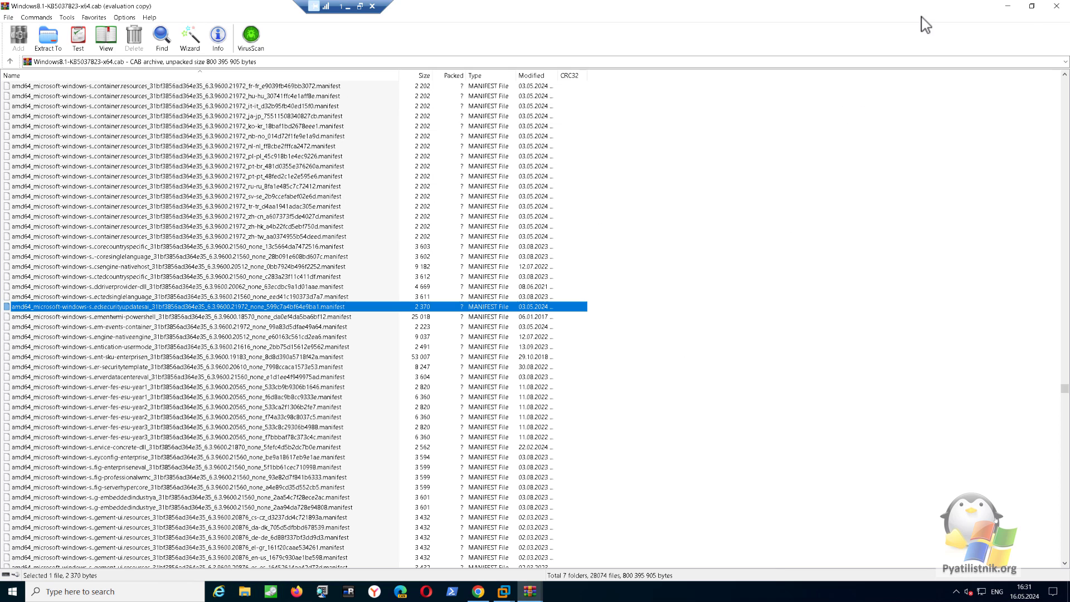
{"action": "left_click", "coordinate": [1056, 7]}
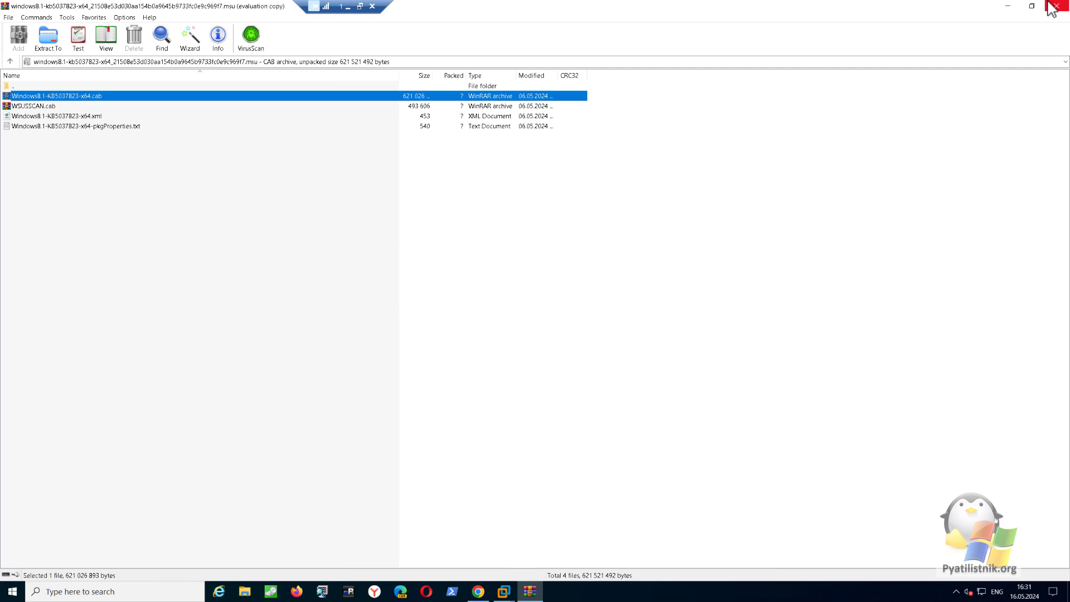
{"action": "left_click", "coordinate": [1055, 7]}
Copy the update packages and registry file to the w2012-eng-sd-05-2024 virtual machine's desktop in VMware Workstation and show it full screen.
{"action": "left_click_drag", "start_coordinate": [557, 253], "coordinate": [581, 242]}
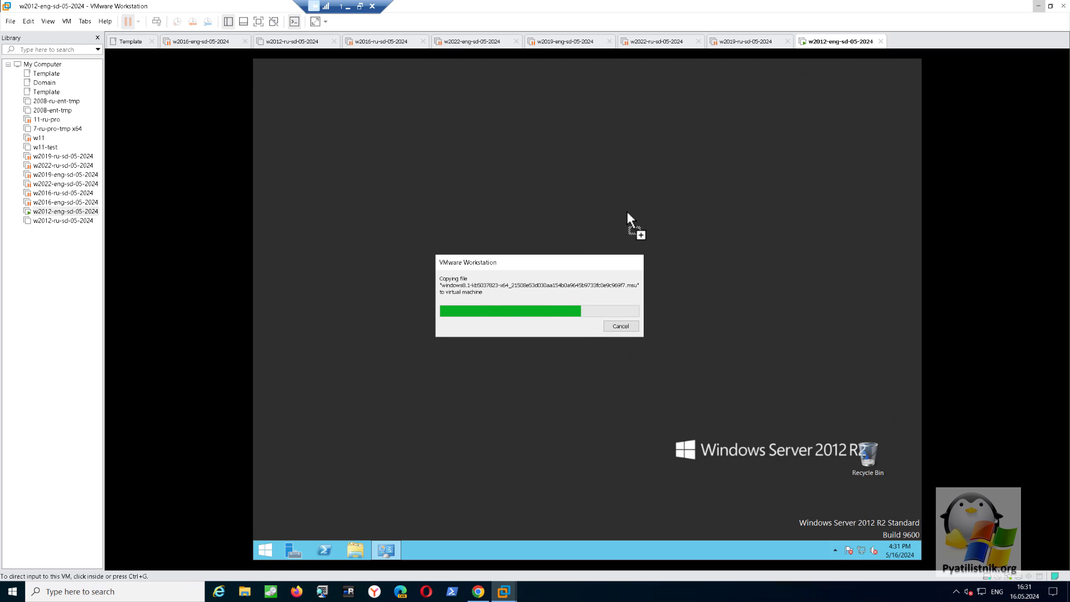
{"action": "left_click", "coordinate": [259, 23]}
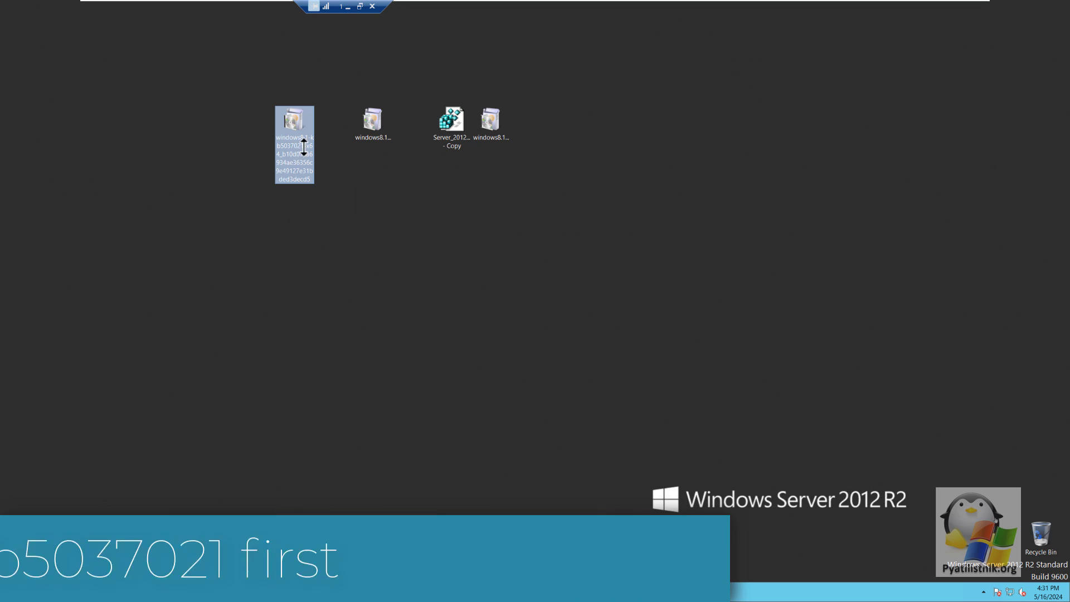
Install the KB5037021 security update from its package on the server's desktop and close the installer.
{"action": "double_click", "coordinate": [304, 145]}
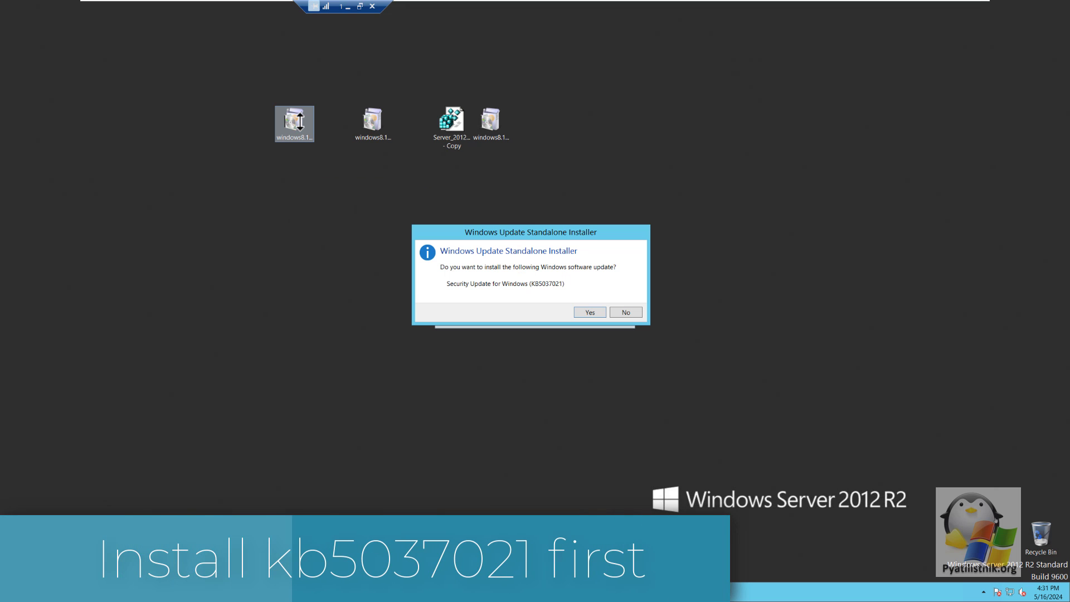
{"action": "left_click", "coordinate": [589, 312]}
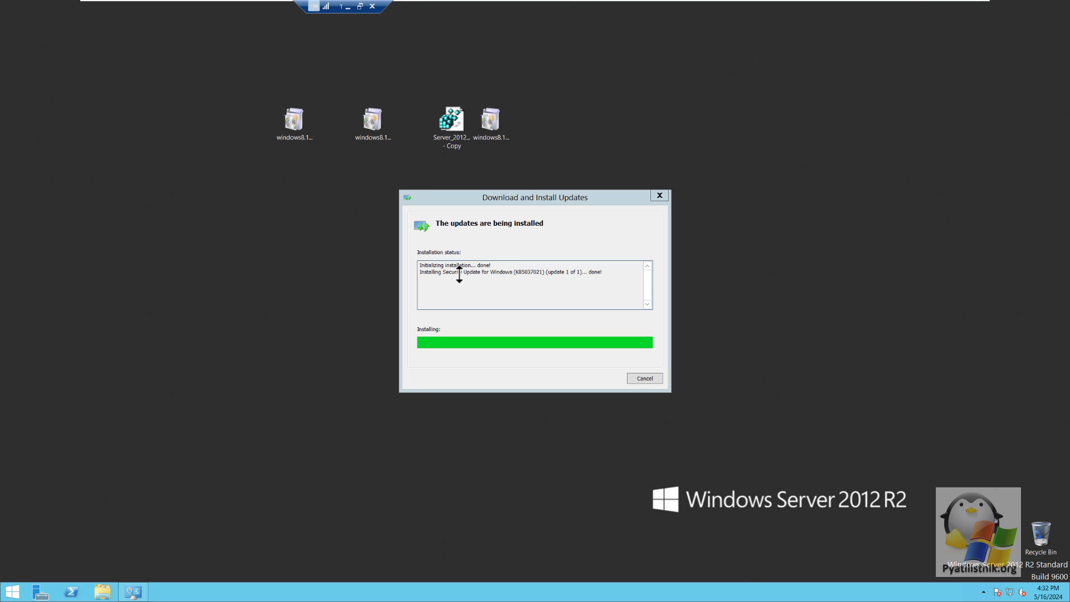
{"action": "left_click", "coordinate": [645, 379]}
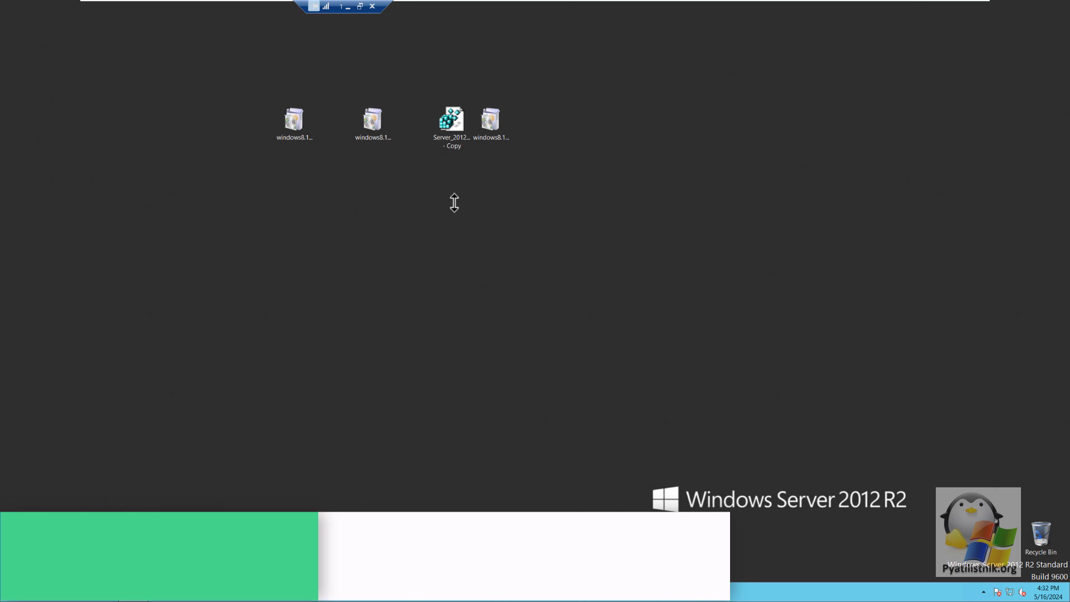
Install the KB5017220 security update from its package on the server's desktop and close the installer.
{"action": "left_click", "coordinate": [373, 120]}
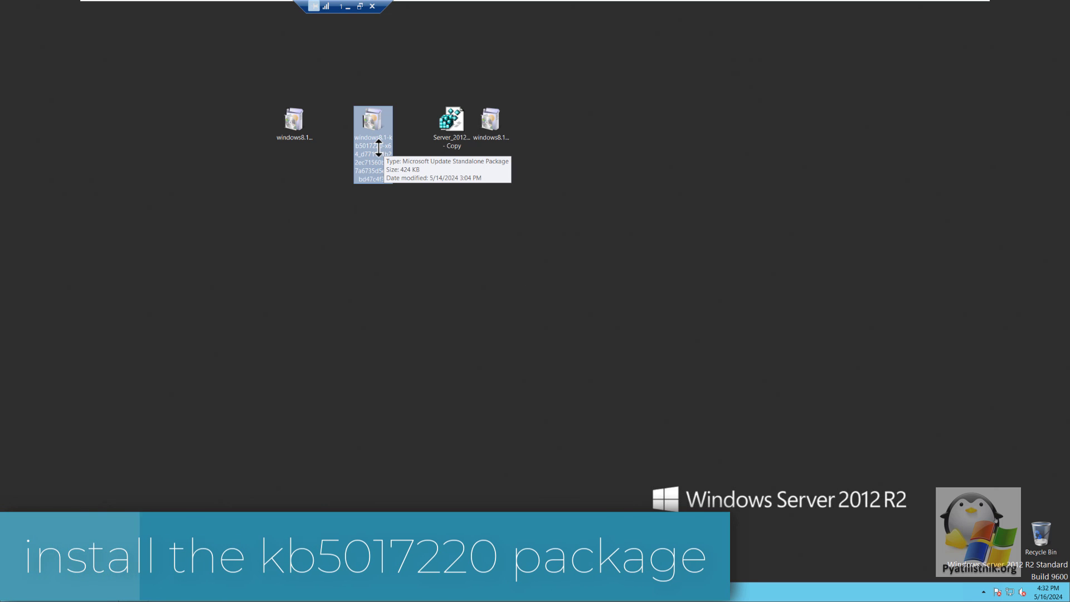
{"action": "double_click", "coordinate": [382, 131]}
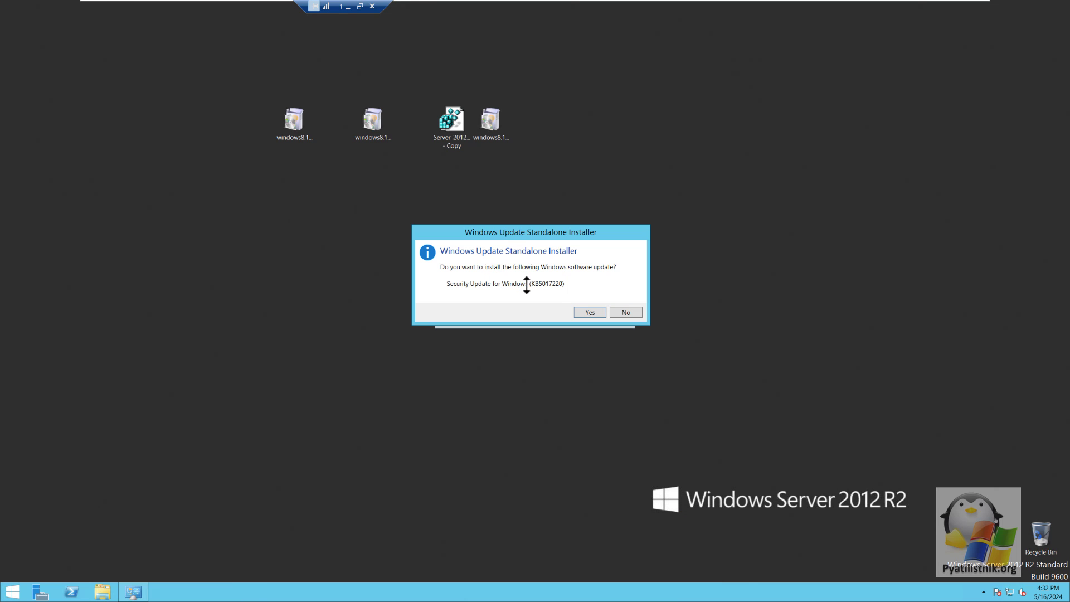
{"action": "left_click", "coordinate": [588, 311]}
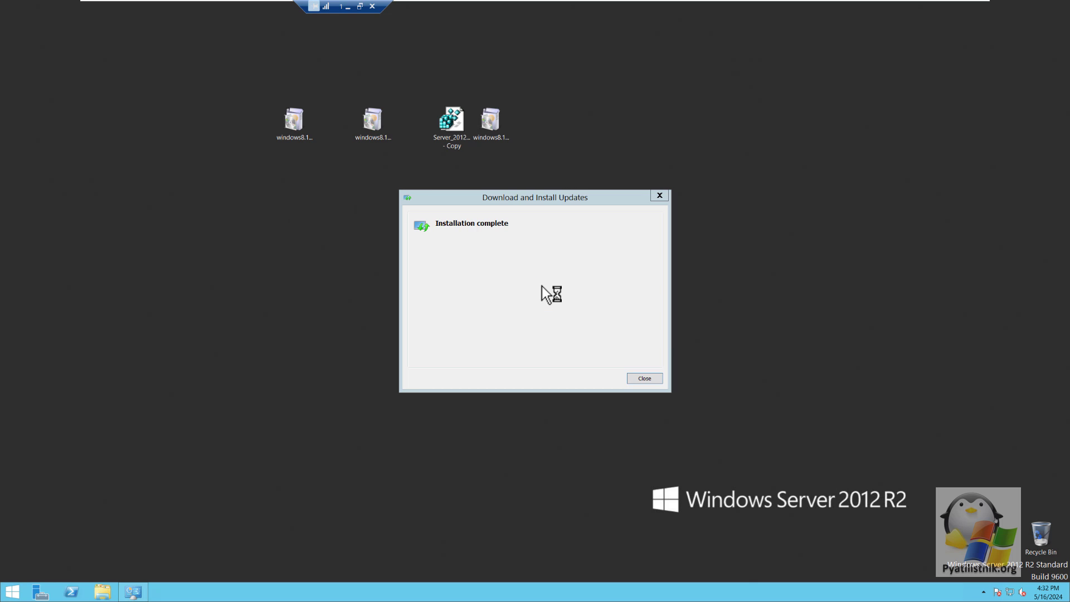
{"action": "left_click", "coordinate": [644, 379]}
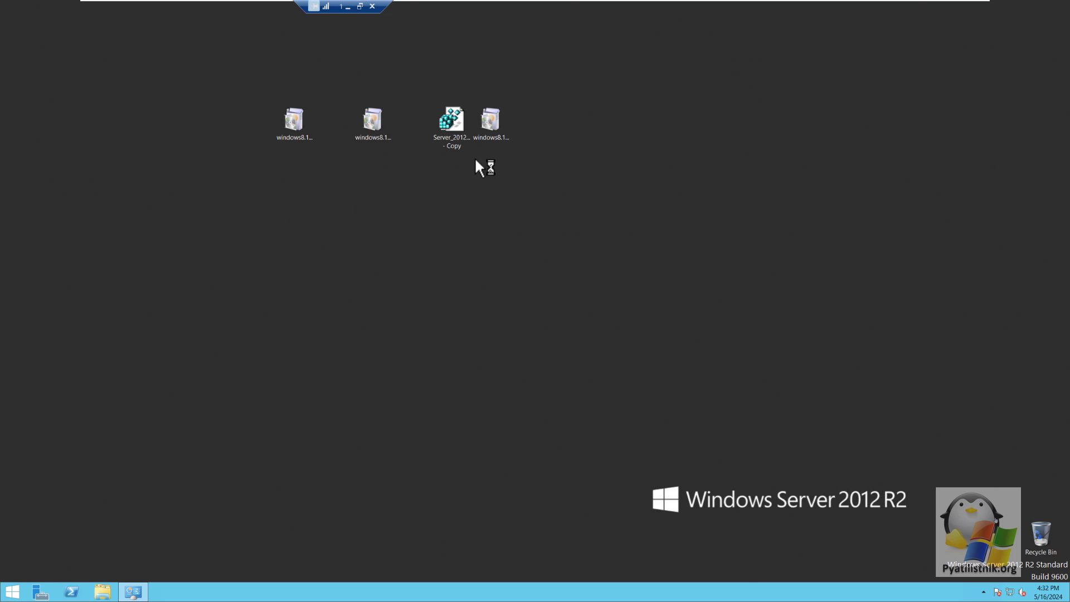
Review the contents of the Server_2012_R2_x64_SideBySideRegistryKey_x64 - Copy registry file in Notepad on the server and close it.
{"action": "left_click", "coordinate": [456, 124]}
{"action": "right_click", "coordinate": [453, 123]}
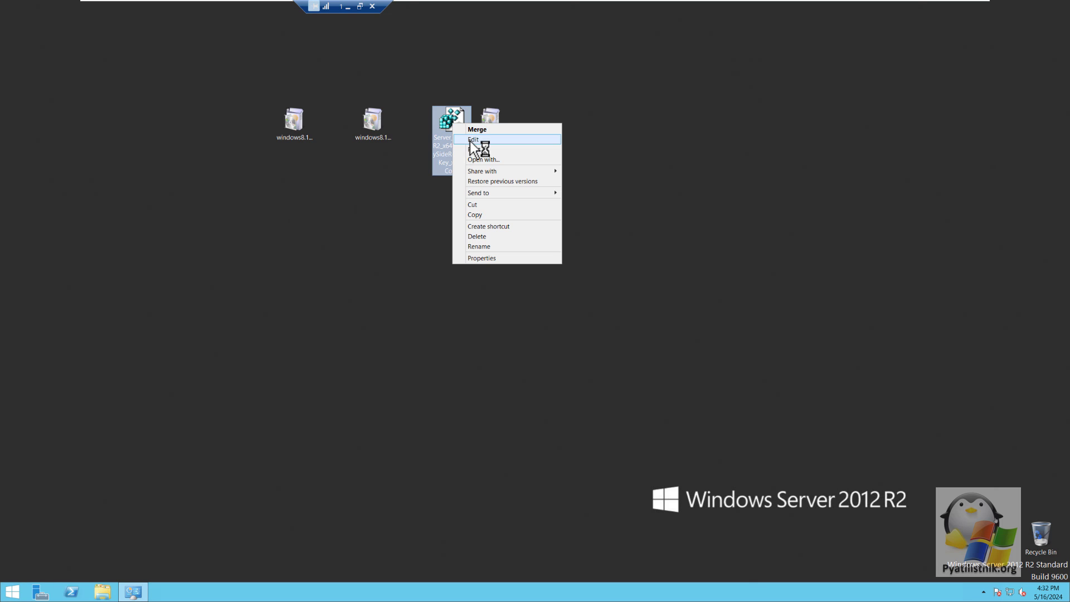
{"action": "left_click", "coordinate": [473, 140]}
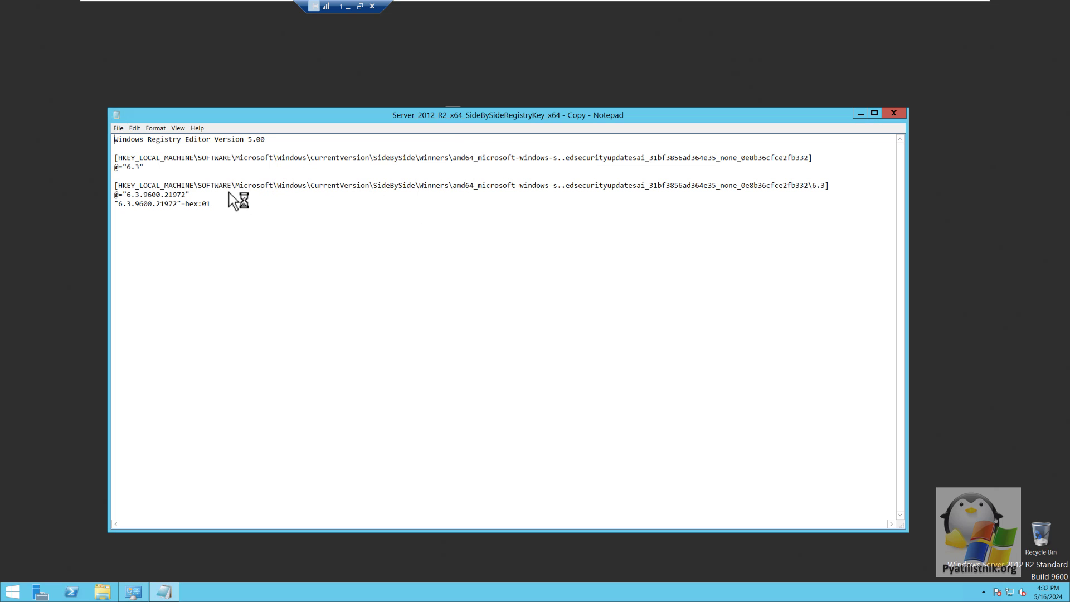
{"action": "left_click", "coordinate": [896, 112]}
Merge the Server_2012_R2_x64_SideBySideRegistryKey_x64 - Copy registry file from the server's desktop into the registry.
{"action": "double_click", "coordinate": [451, 120]}
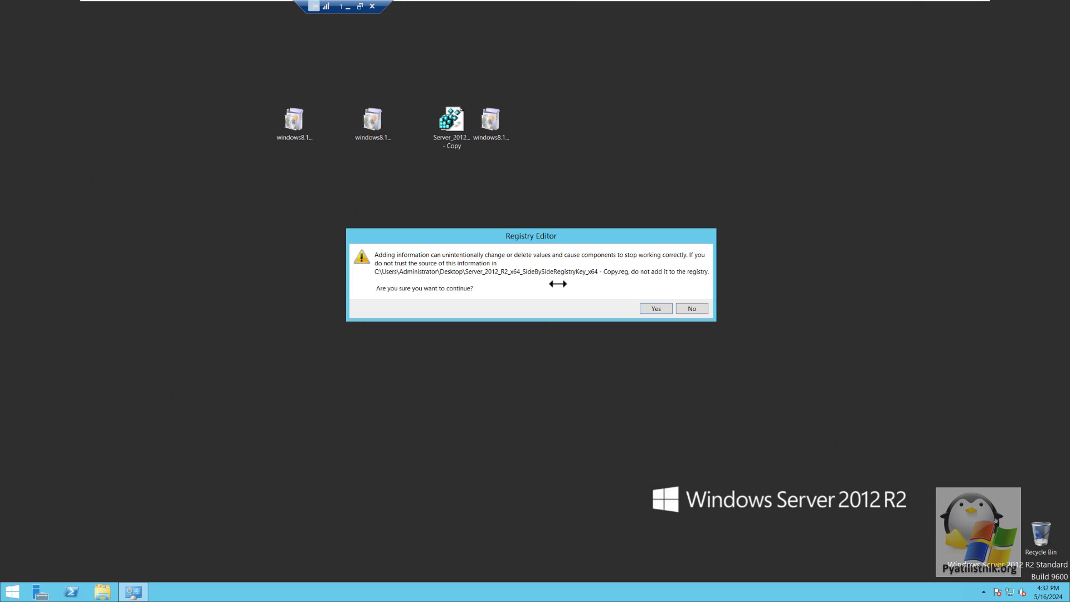
{"action": "left_click", "coordinate": [652, 308]}
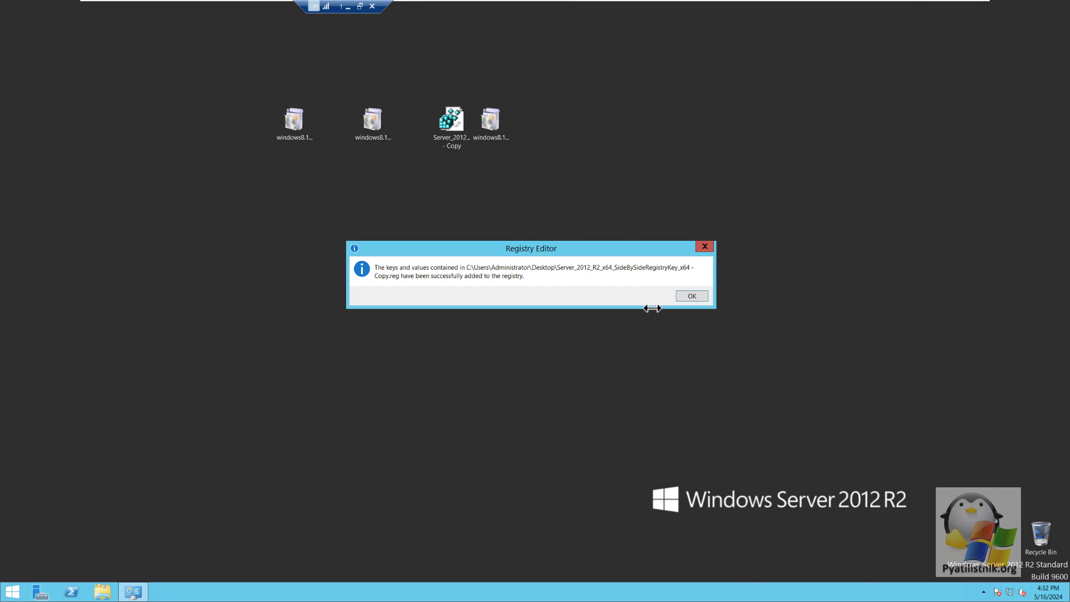
{"action": "left_click", "coordinate": [685, 297]}
Restart the Windows Server 2012 R2 virtual machine and sign back in with the administrator account password.
{"action": "right_click", "coordinate": [12, 588]}
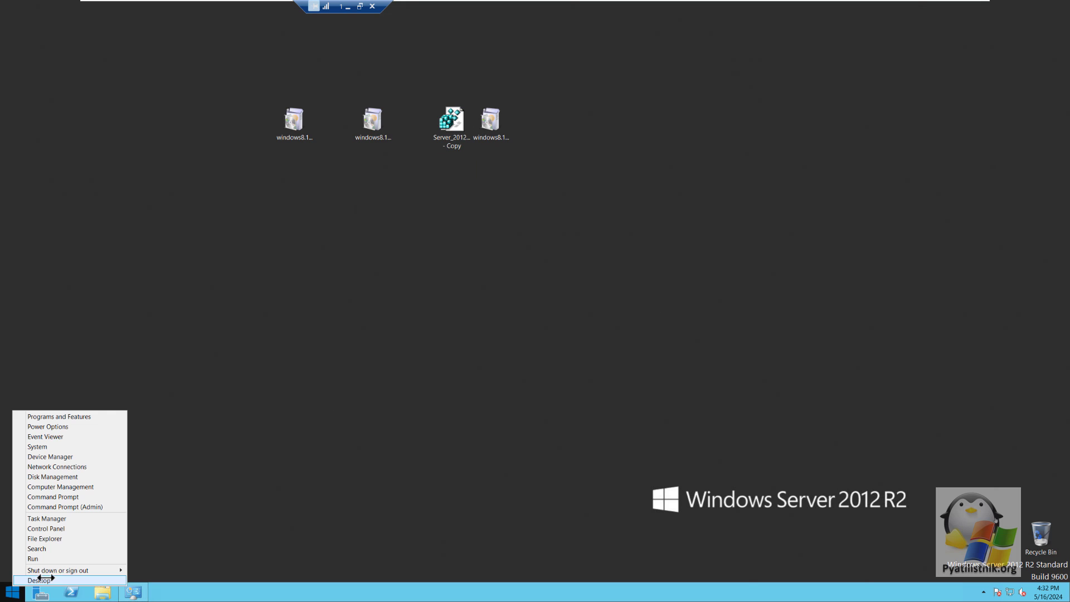
{"action": "mouse_move", "coordinate": [75, 571]}
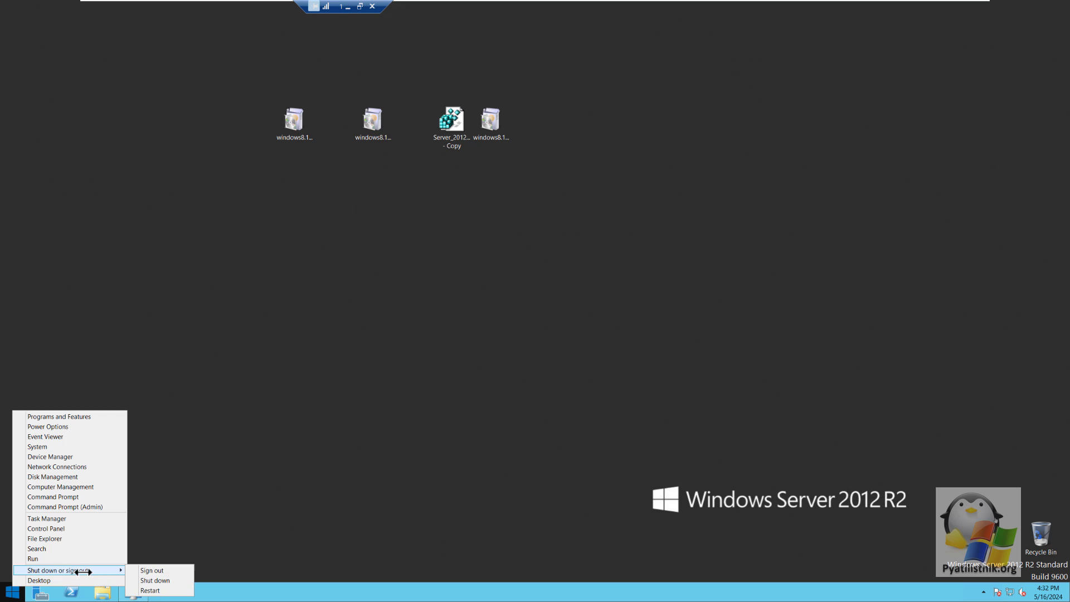
{"action": "left_click", "coordinate": [153, 589]}
{"action": "left_click", "coordinate": [143, 570]}
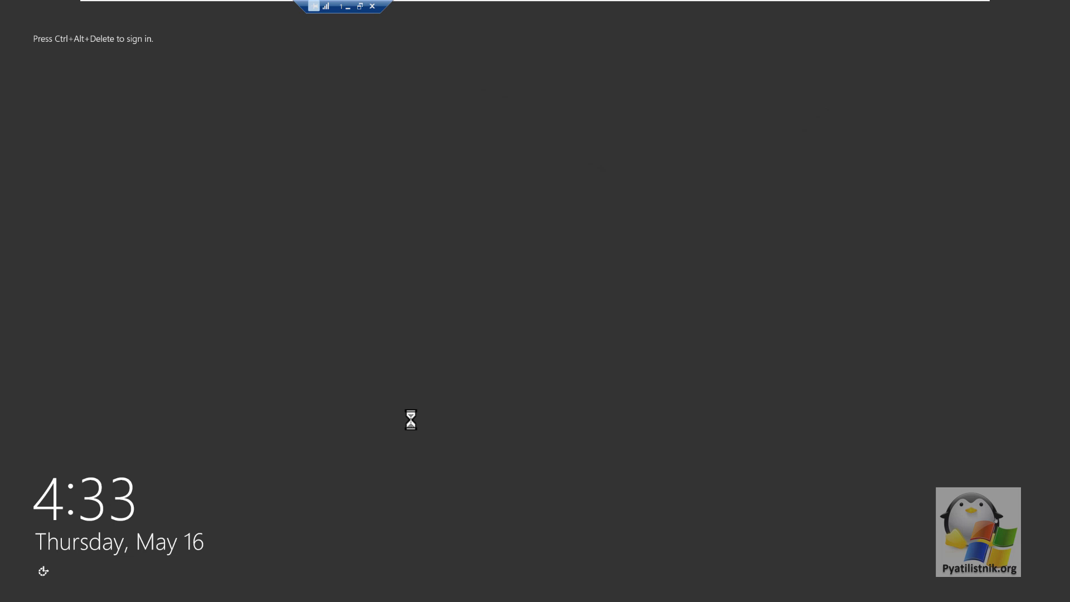
{"action": "key", "text": "ctrl+alt+Delete"}
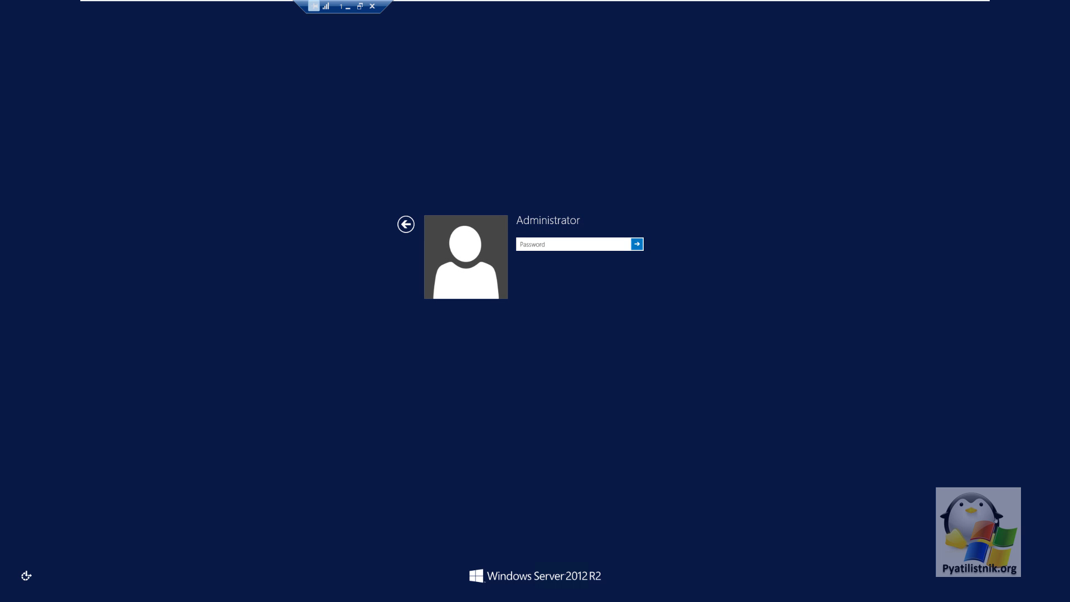
{"action": "key", "text": "Return"}
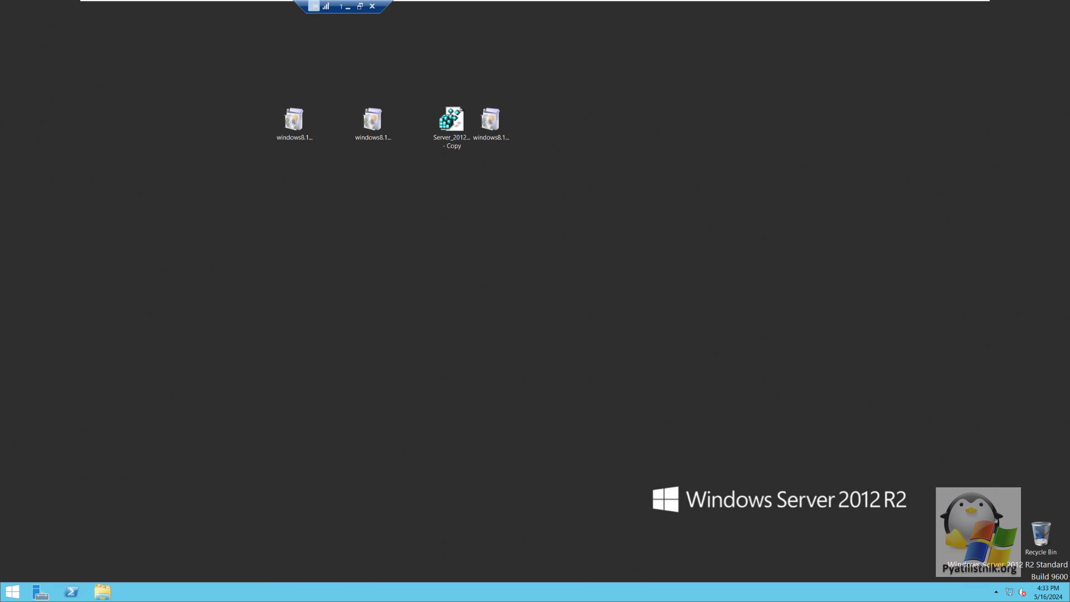
Close Server Manager and install the KB5037823 security update from its package on the server's desktop.
{"action": "left_click", "coordinate": [491, 122]}
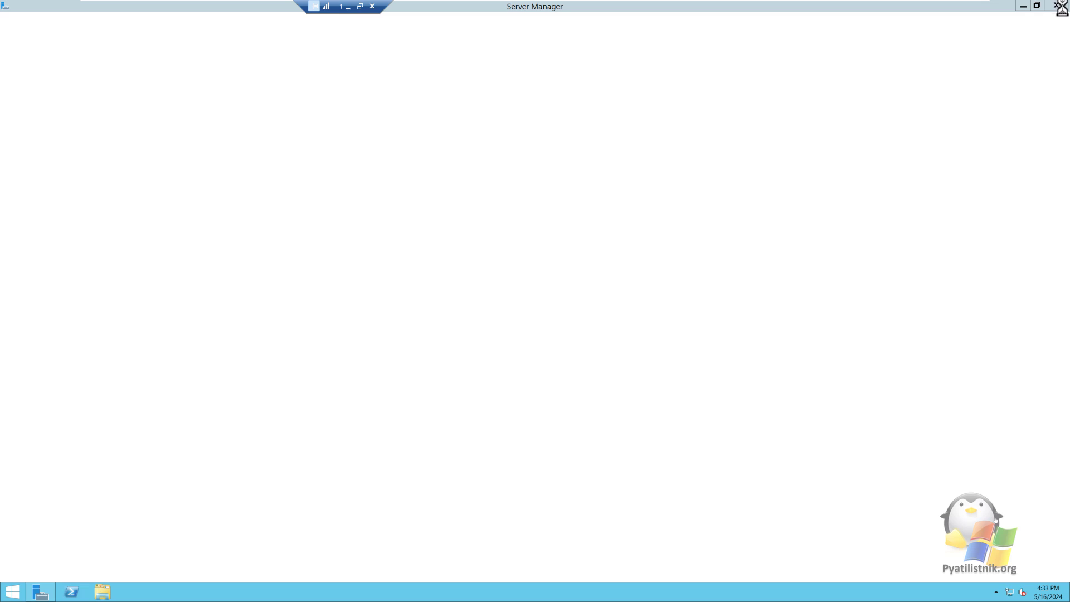
{"action": "left_click", "coordinate": [1058, 6]}
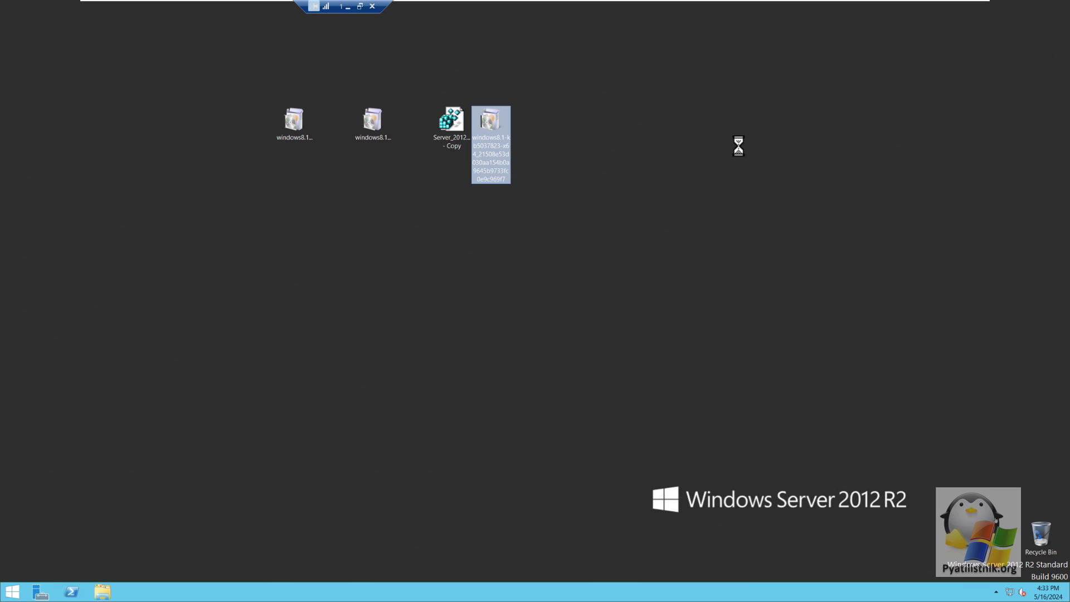
{"action": "double_click", "coordinate": [504, 124]}
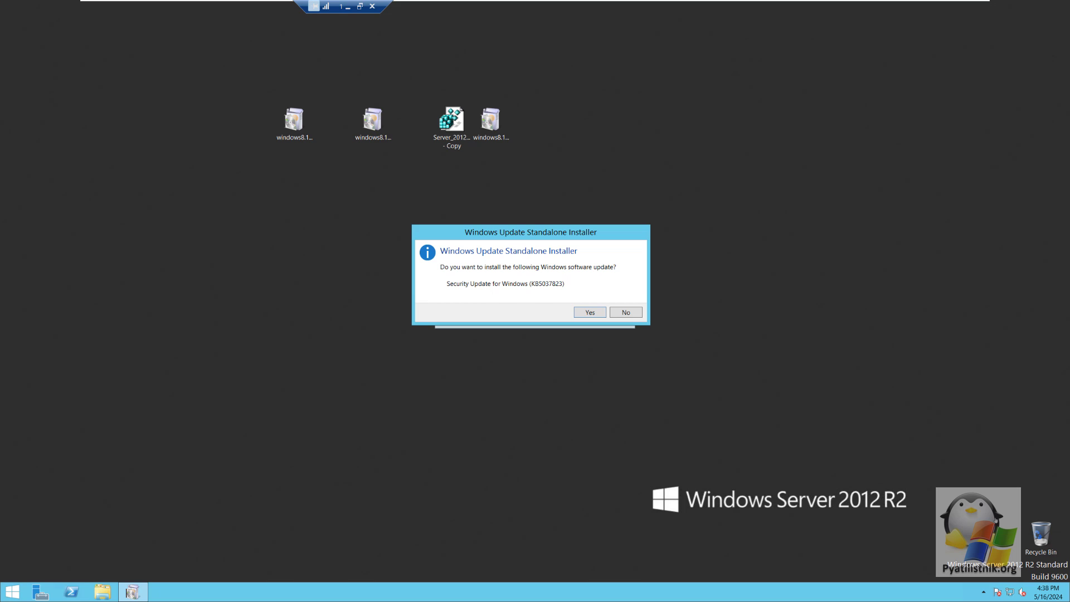
{"action": "key", "text": "Return"}
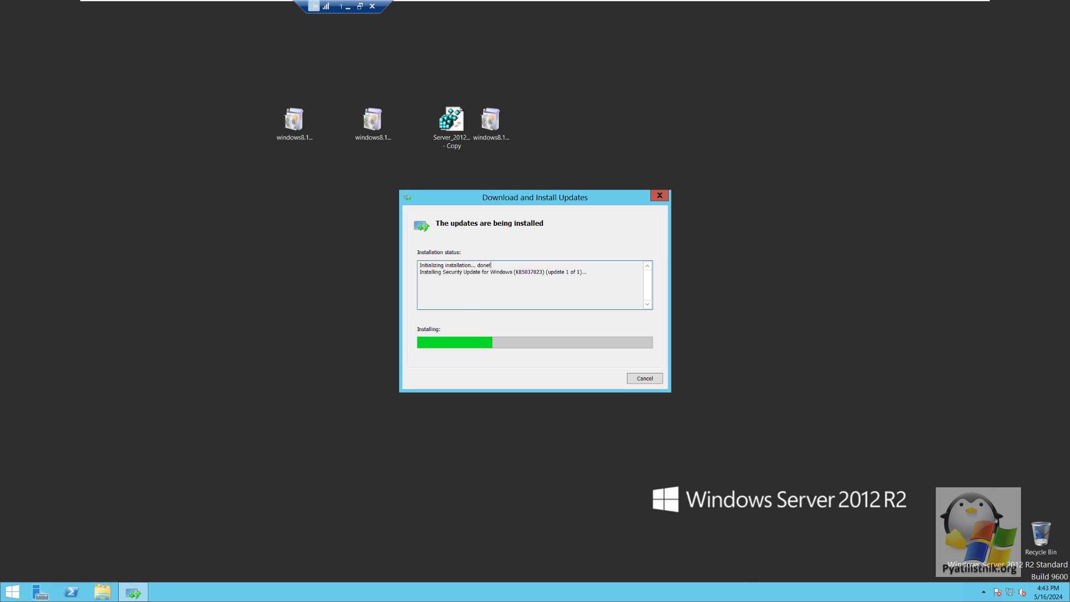
{"action": "double_click", "coordinate": [530, 272]}
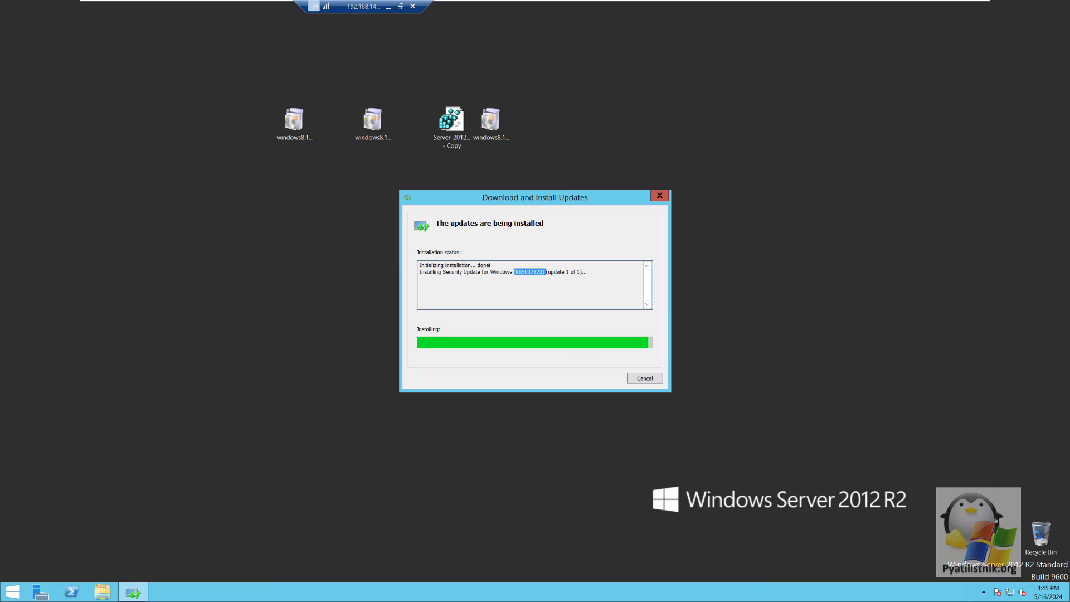
{"action": "left_click", "coordinate": [575, 272]}
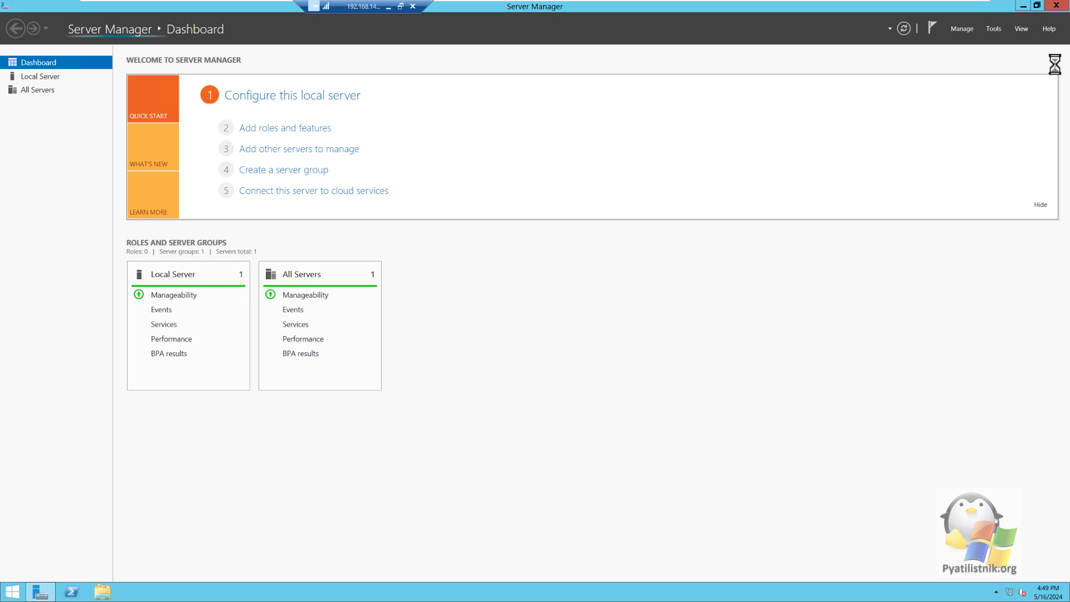
Close Server Manager and check the server's Windows version with winver.
{"action": "left_click", "coordinate": [1058, 10]}
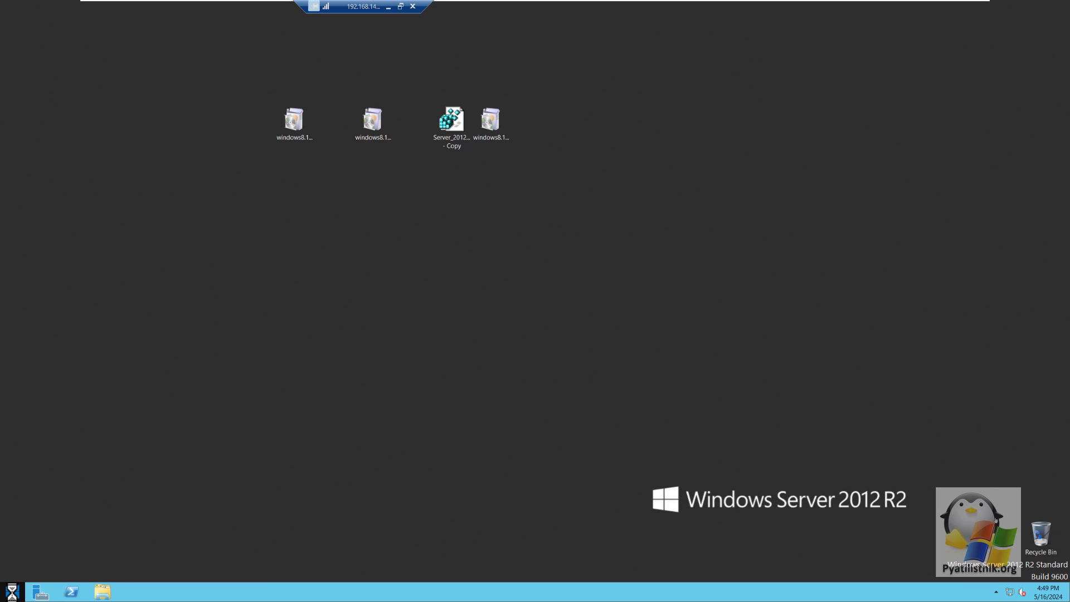
{"action": "right_click", "coordinate": [12, 591]}
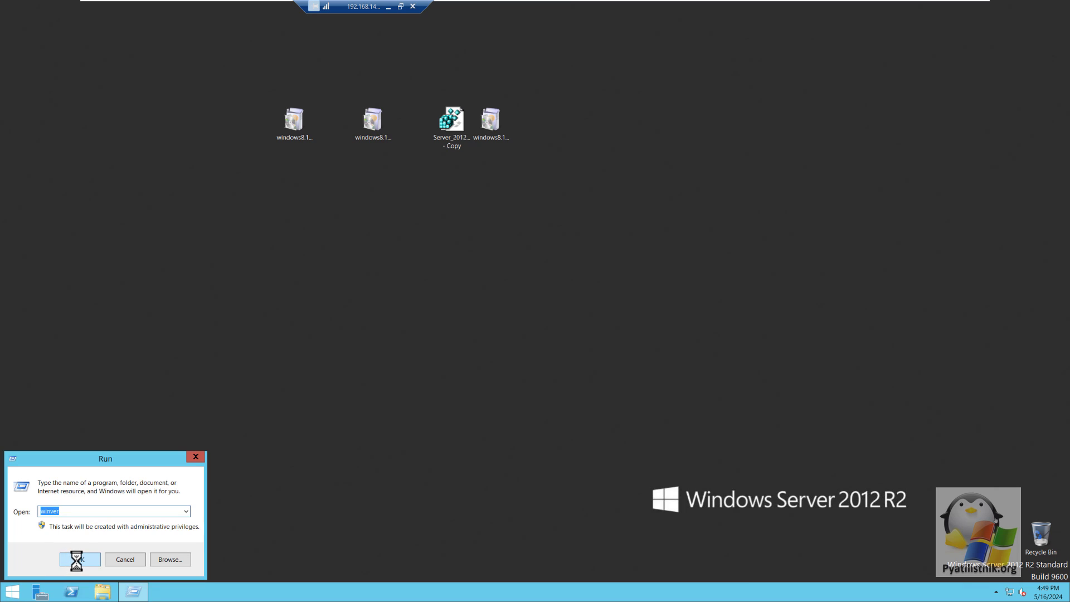
{"action": "left_click", "coordinate": [78, 559]}
{"action": "left_click", "coordinate": [242, 214]}
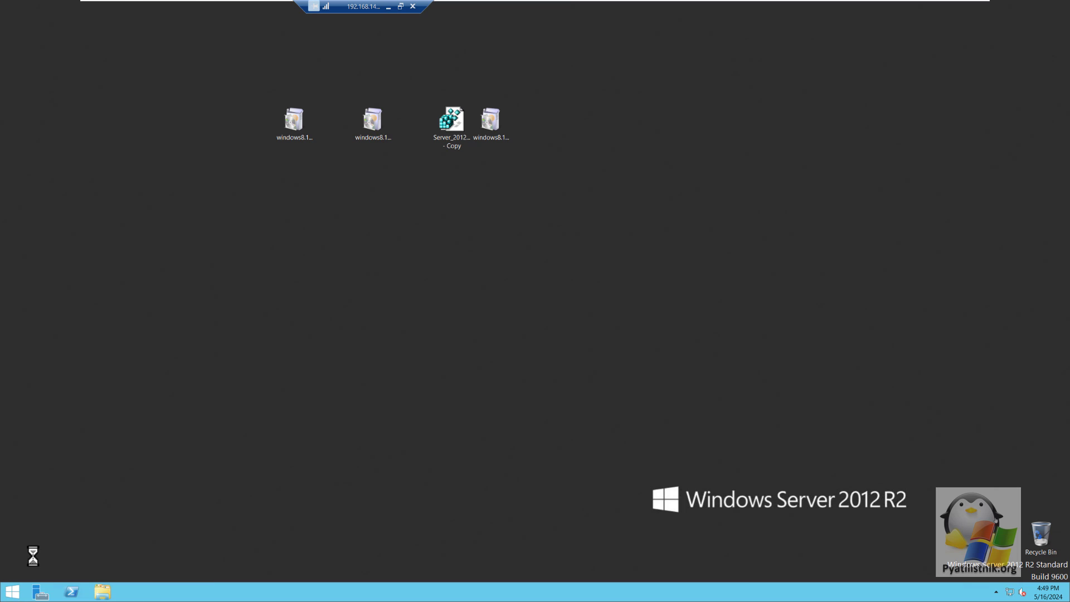
Open Windows Update on the server and review the update history for KB5037823, then return to the Windows Update overview.
{"action": "right_click", "coordinate": [12, 589]}
{"action": "left_click", "coordinate": [29, 556]}
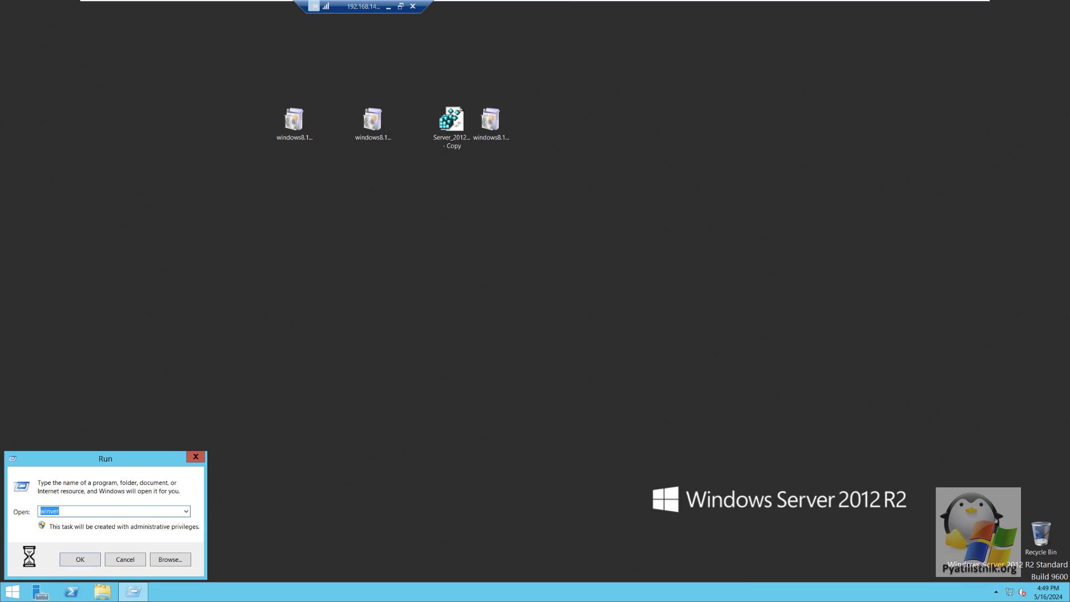
{"action": "key", "text": "Return"}
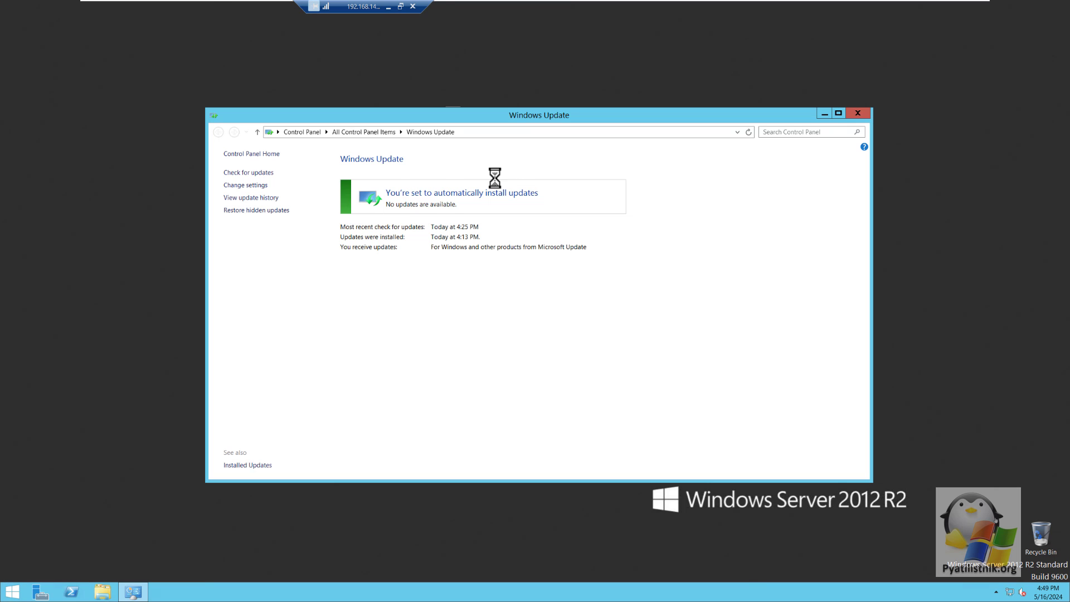
{"action": "left_click", "coordinate": [251, 198]}
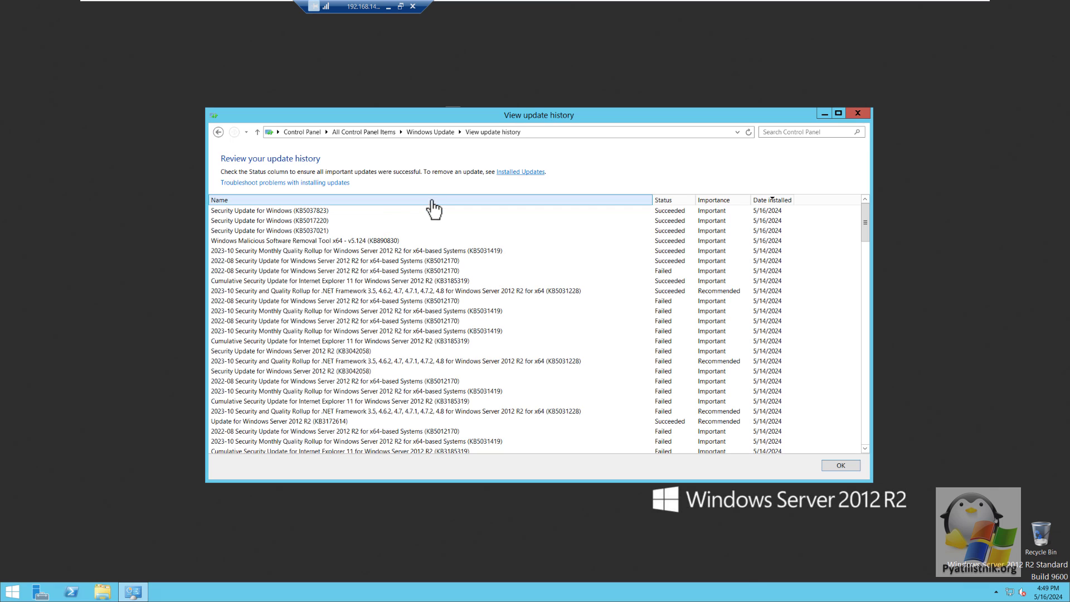
{"action": "left_click", "coordinate": [325, 212]}
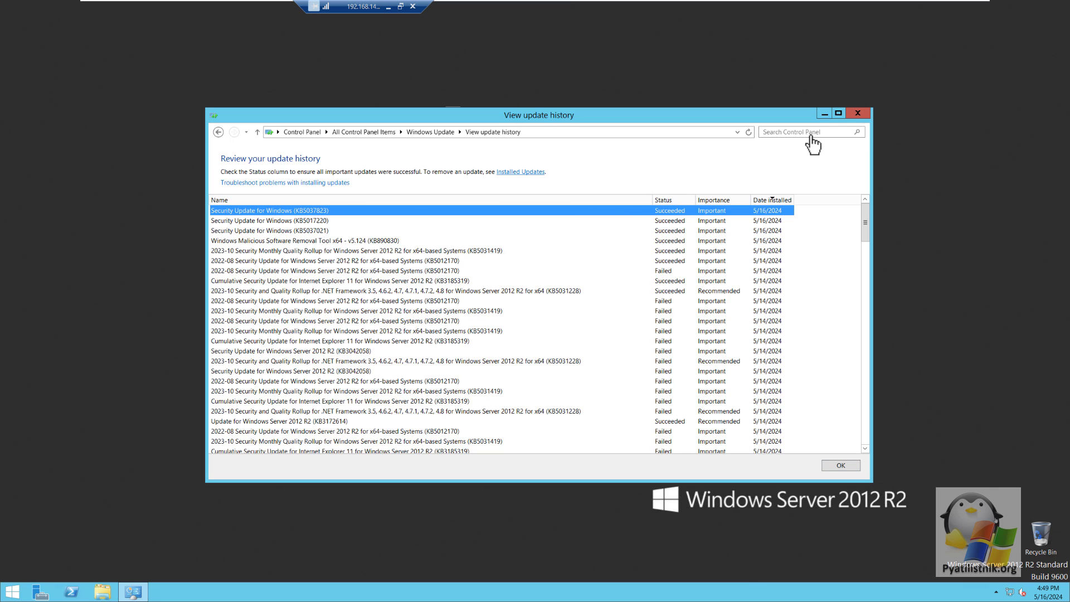
{"action": "left_click", "coordinate": [838, 113]}
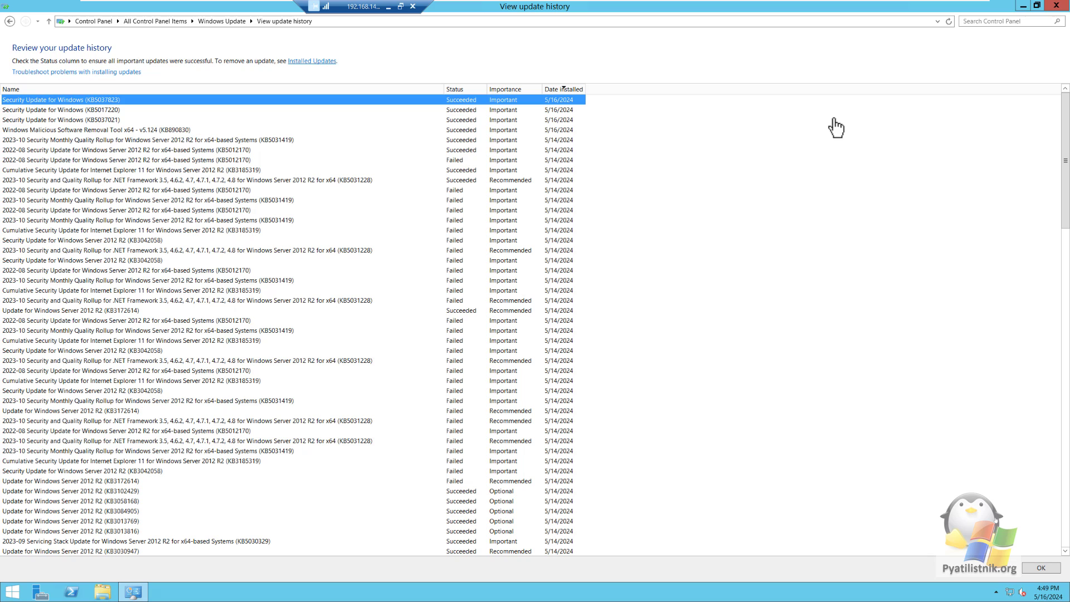
{"action": "left_click", "coordinate": [10, 21]}
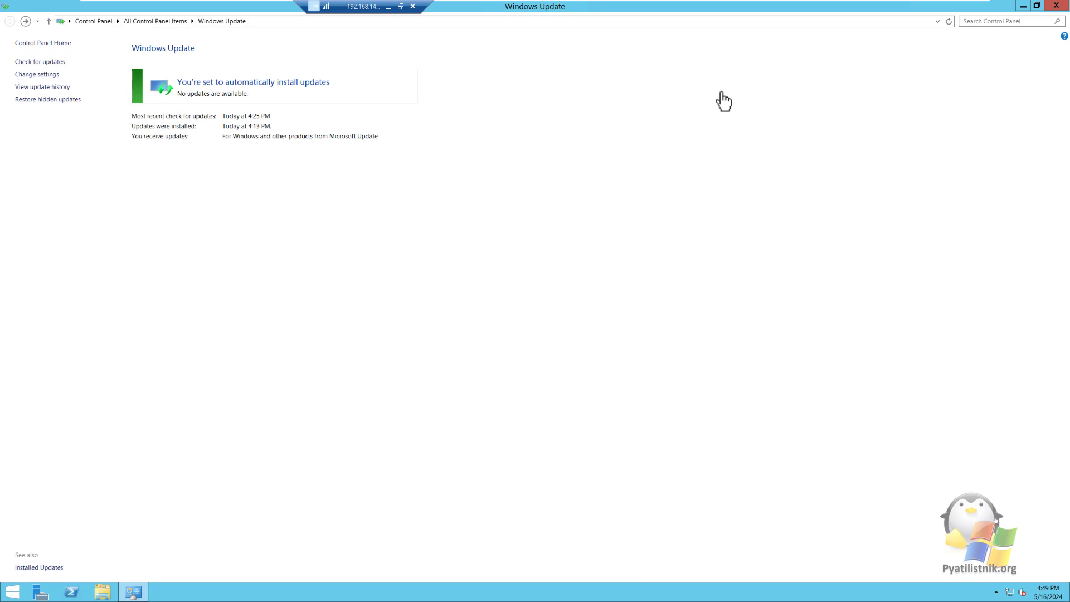
Take the virtual machine out of full screen and switch to the Microsoft Update Catalog results in Chrome on the host.
{"action": "key", "text": "ctrl+alt+Return"}
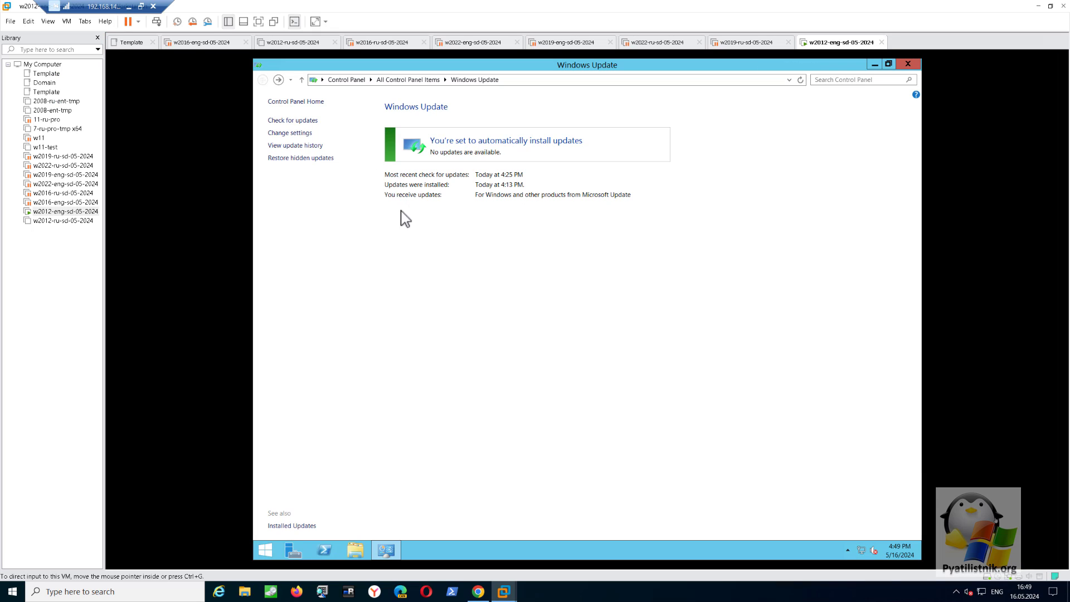
{"action": "left_click", "coordinate": [478, 591]}
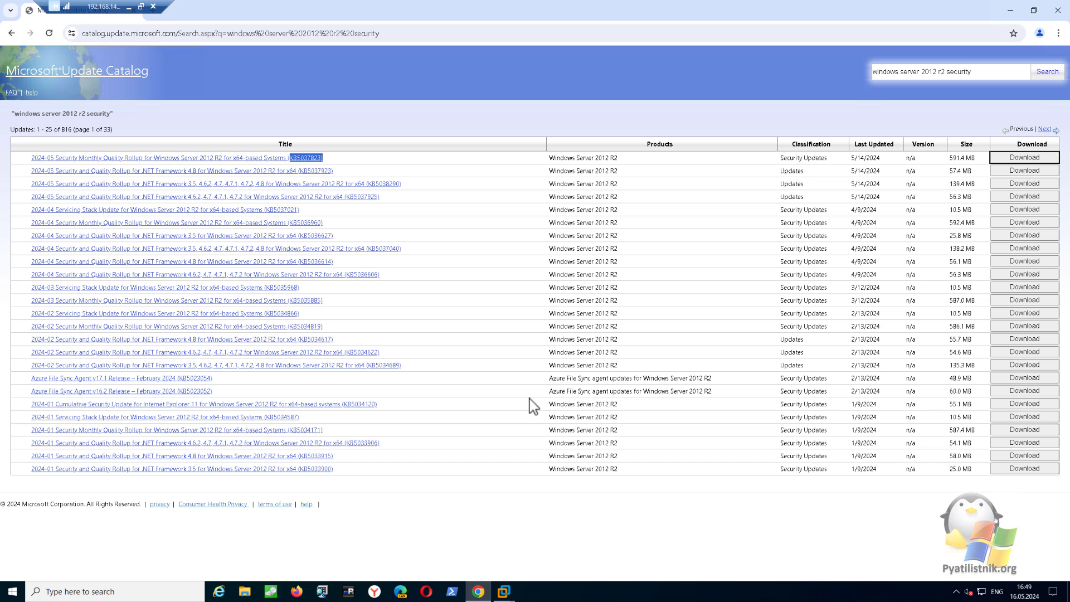